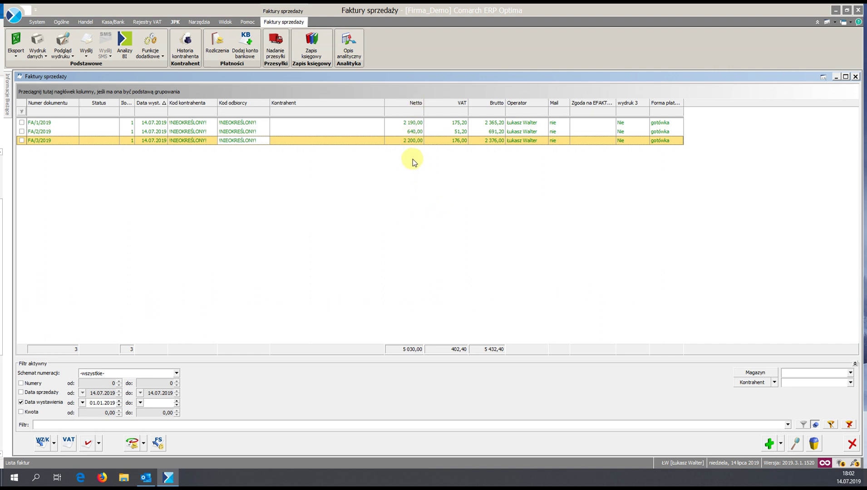
Hide the totals row of the sales invoice list and show it again
{"action": "left_click", "coordinate": [487, 123]}
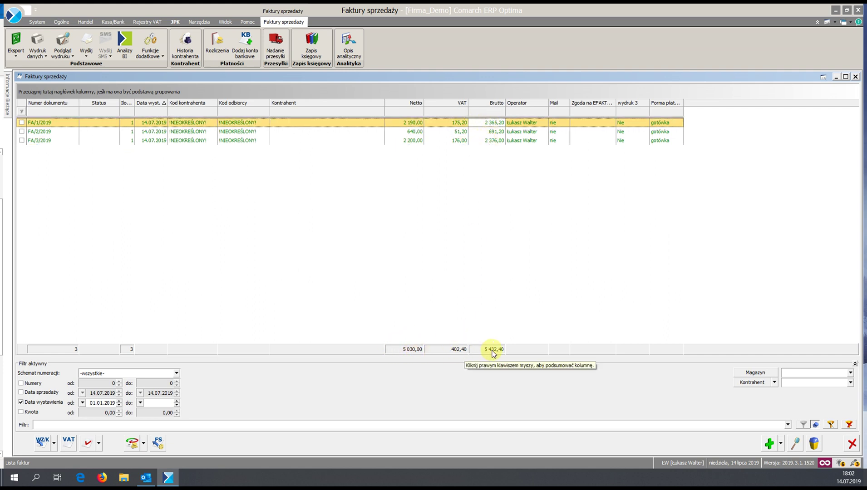
{"action": "right_click", "coordinate": [329, 353]}
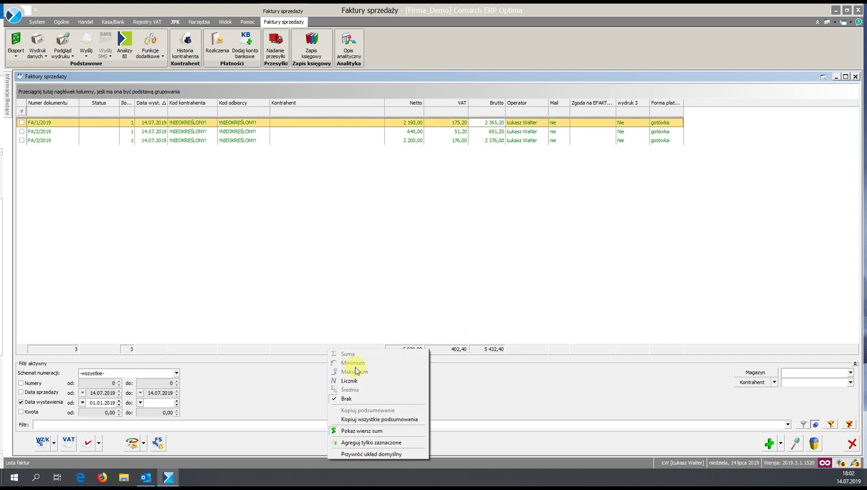
{"action": "left_click", "coordinate": [388, 432]}
{"action": "right_click", "coordinate": [293, 304]}
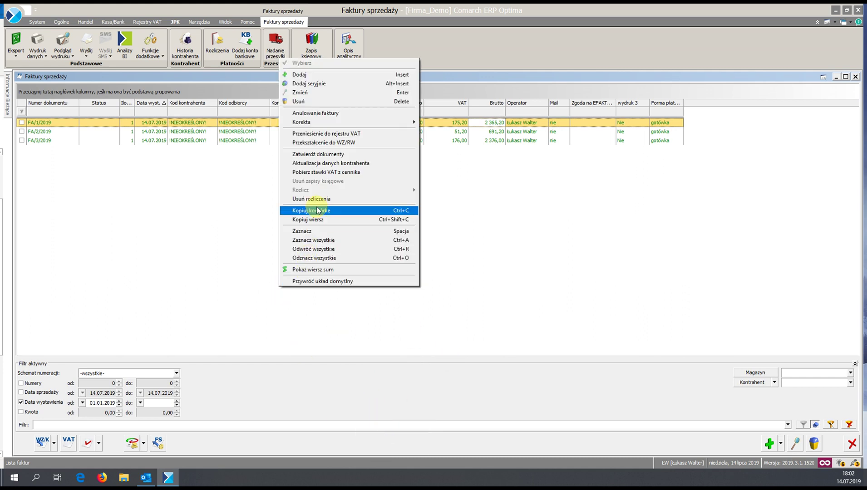
{"action": "right_click", "coordinate": [210, 319]}
{"action": "left_click", "coordinate": [225, 301]}
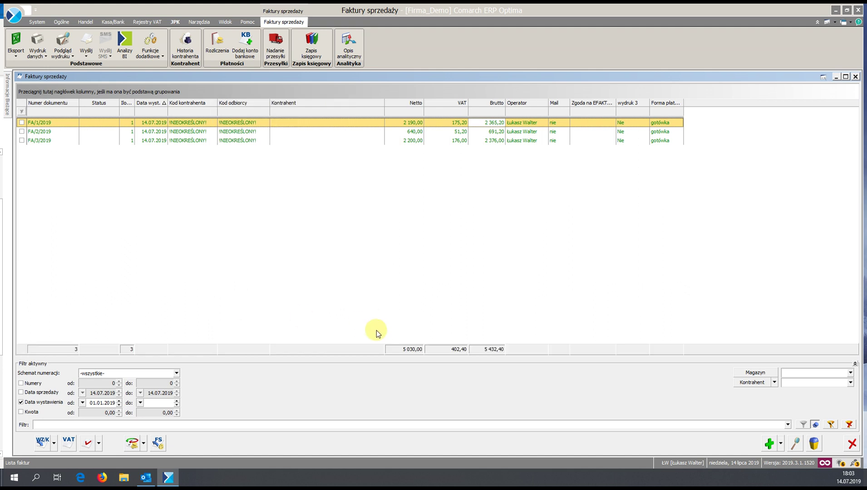
{"action": "right_click", "coordinate": [355, 350]}
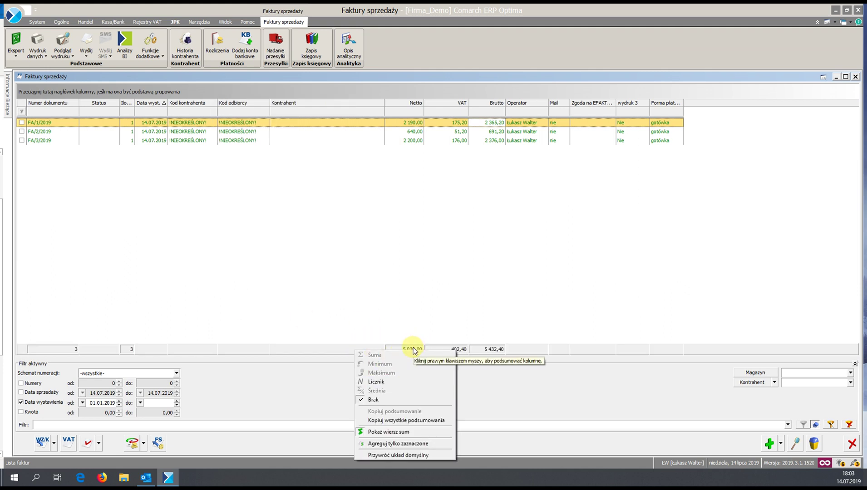
{"action": "left_click", "coordinate": [422, 330]}
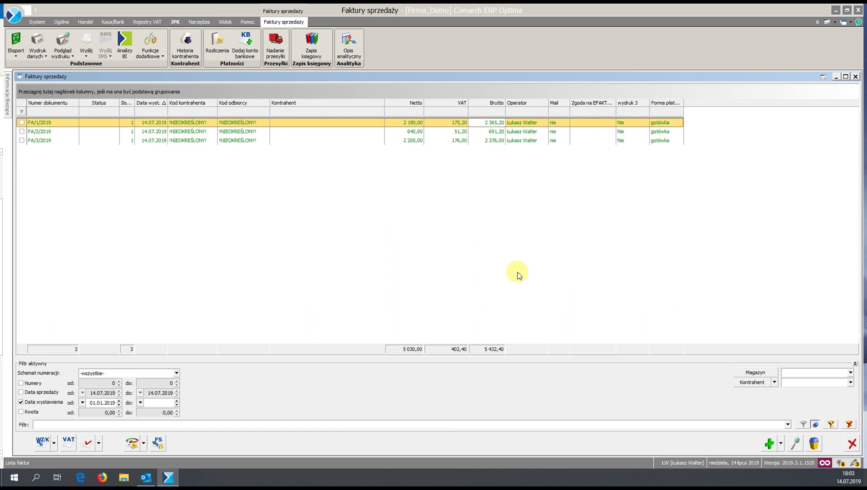
Open the customization mode for the active sales invoices window and maximize it
{"action": "left_click", "coordinate": [835, 22]}
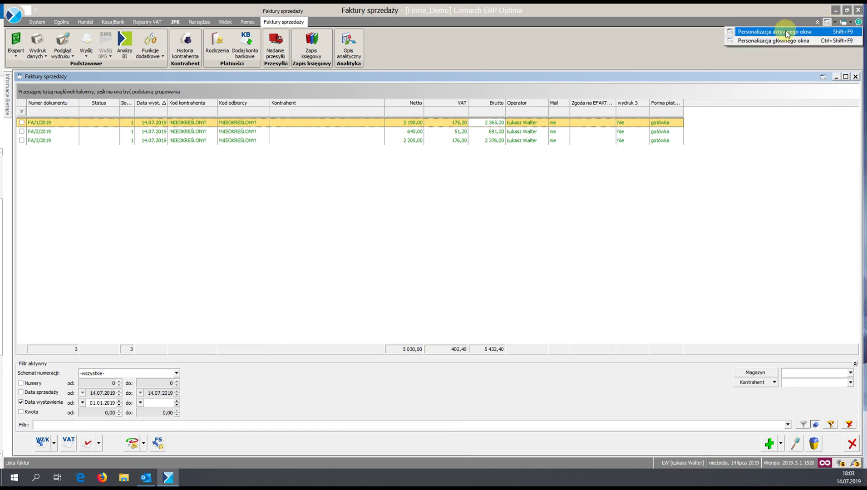
{"action": "left_click", "coordinate": [811, 33]}
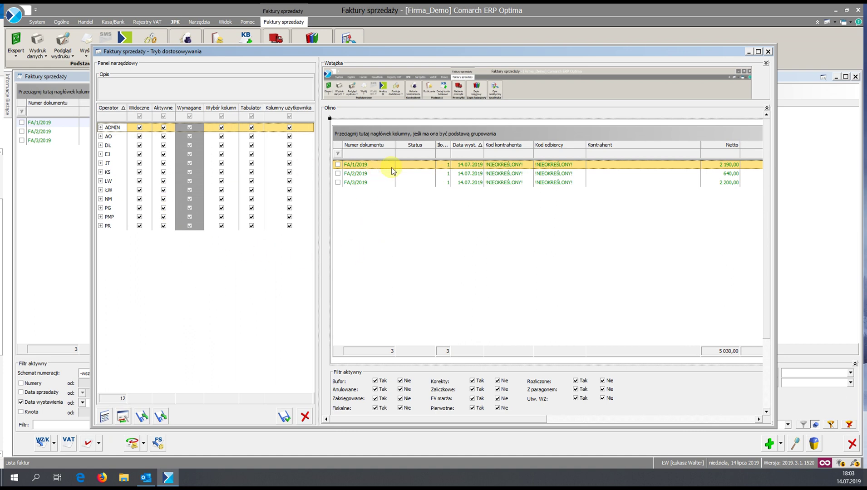
{"action": "left_click", "coordinate": [759, 52]}
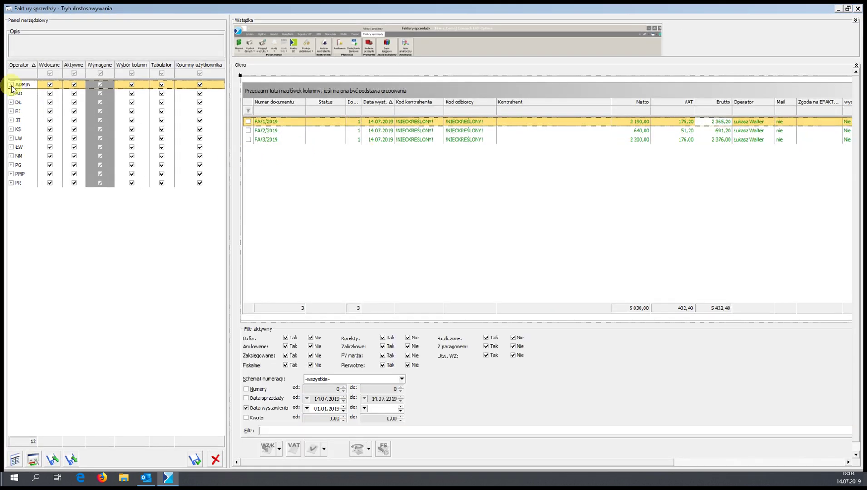
For operator ŁW, make the columns Netto, VAT, Brutto and Brutto w walucie unavailable
{"action": "left_click", "coordinate": [11, 147]}
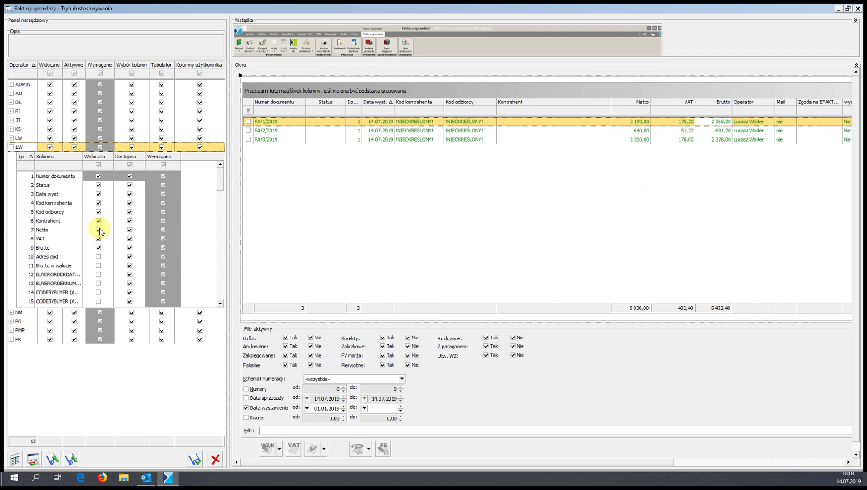
{"action": "left_click", "coordinate": [130, 230]}
{"action": "left_click", "coordinate": [130, 239]}
{"action": "left_click", "coordinate": [130, 248]}
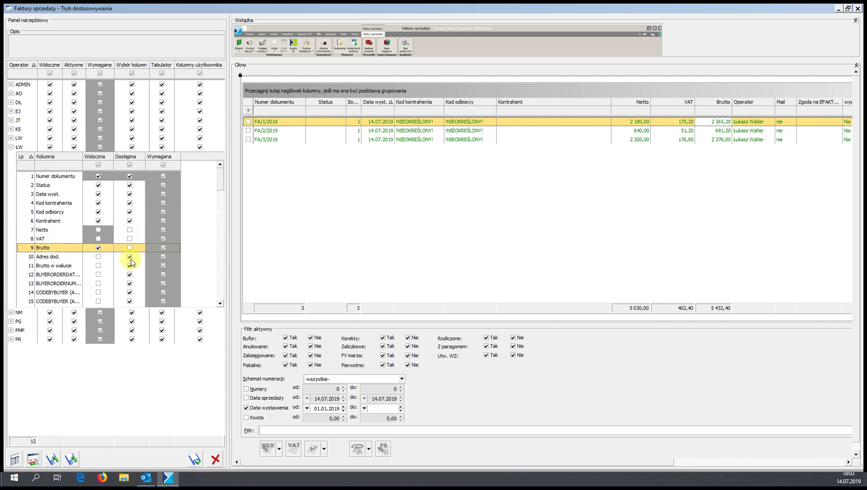
{"action": "left_click", "coordinate": [130, 266]}
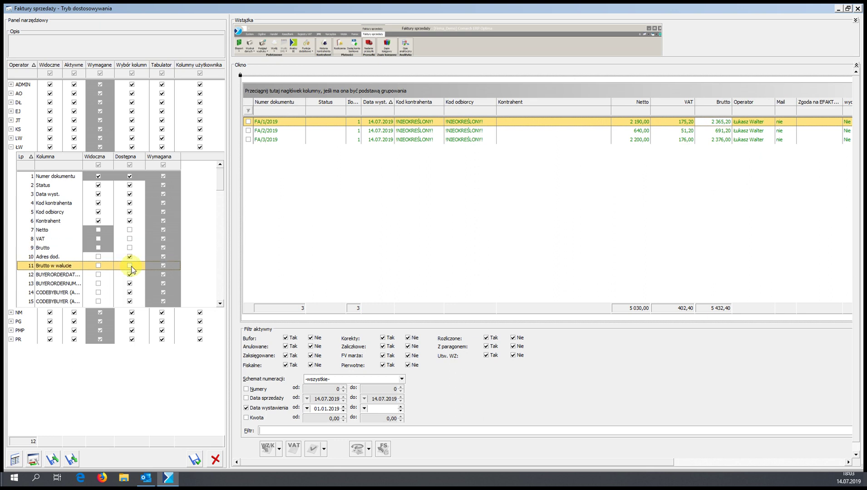
Filter the column list by "netto" and expand the detail views for all operators
{"action": "left_click", "coordinate": [58, 165]}
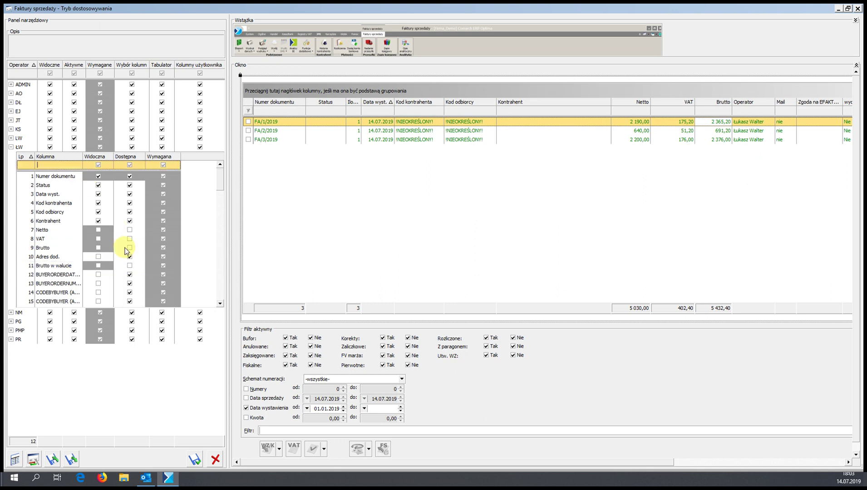
{"action": "type", "text": "netto"}
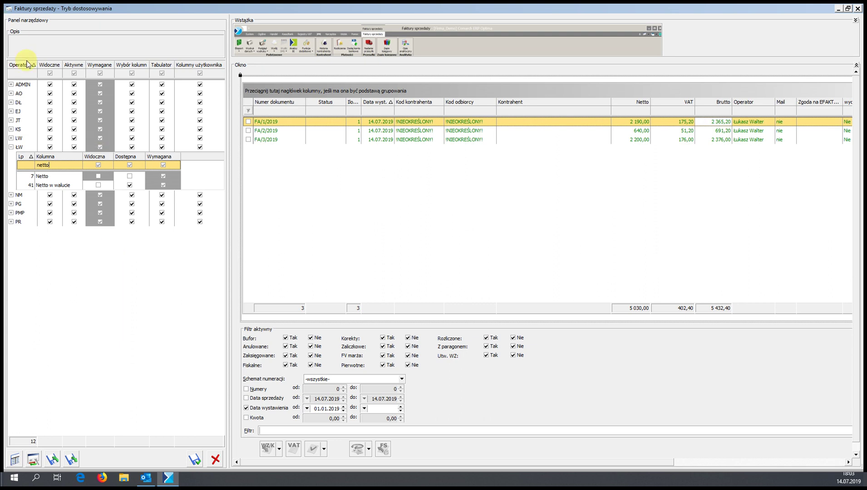
{"action": "right_click", "coordinate": [27, 83]}
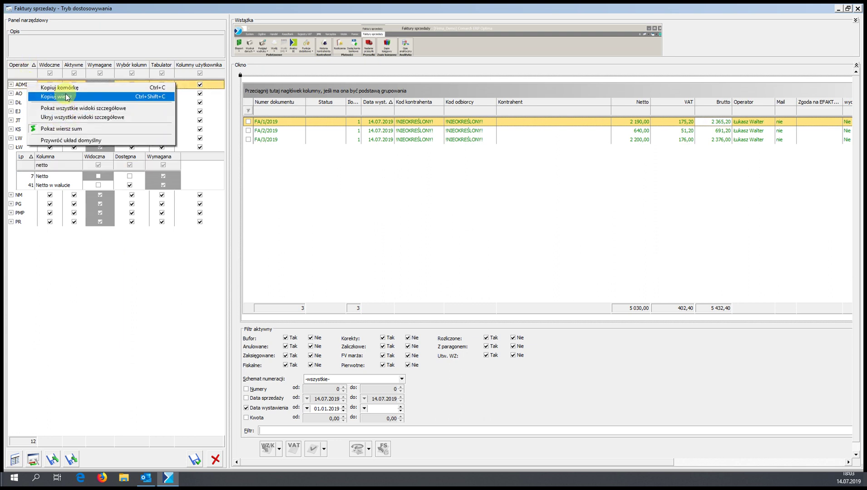
{"action": "left_click", "coordinate": [62, 109]}
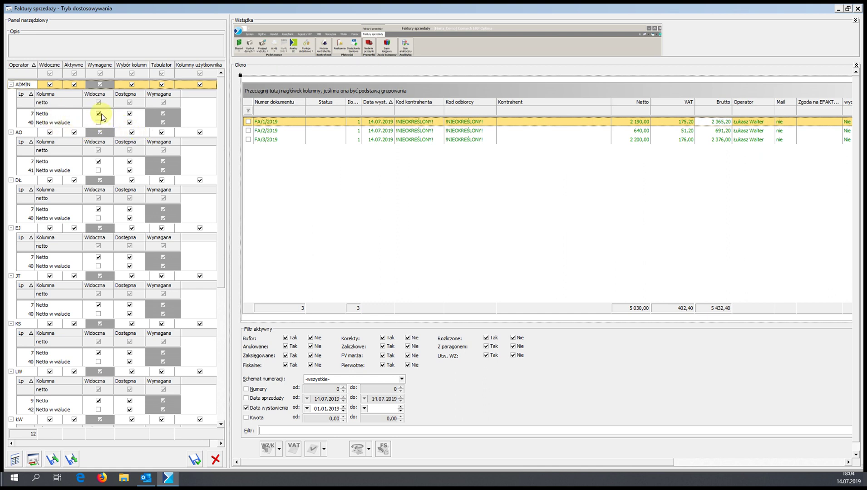
Make the Netto column unavailable for operators ADMIN, AO, DŁ, EJ, JT and KS
{"action": "left_click", "coordinate": [130, 113]}
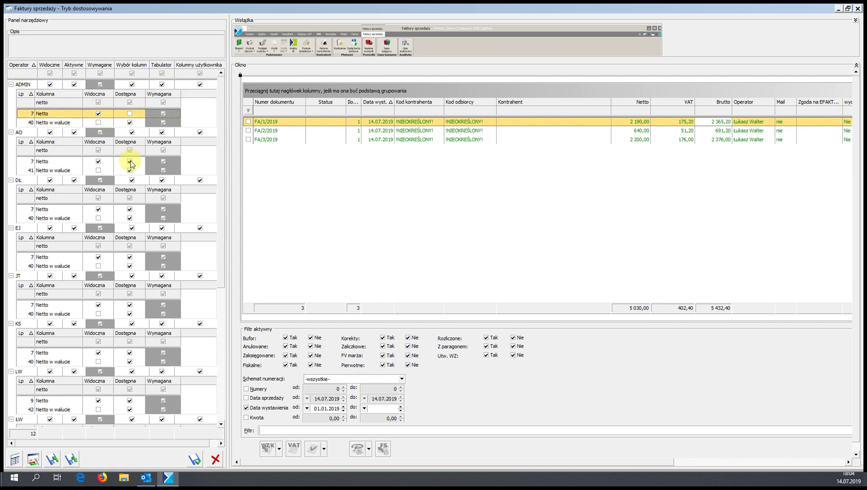
{"action": "left_click", "coordinate": [130, 162]}
{"action": "left_click", "coordinate": [130, 209]}
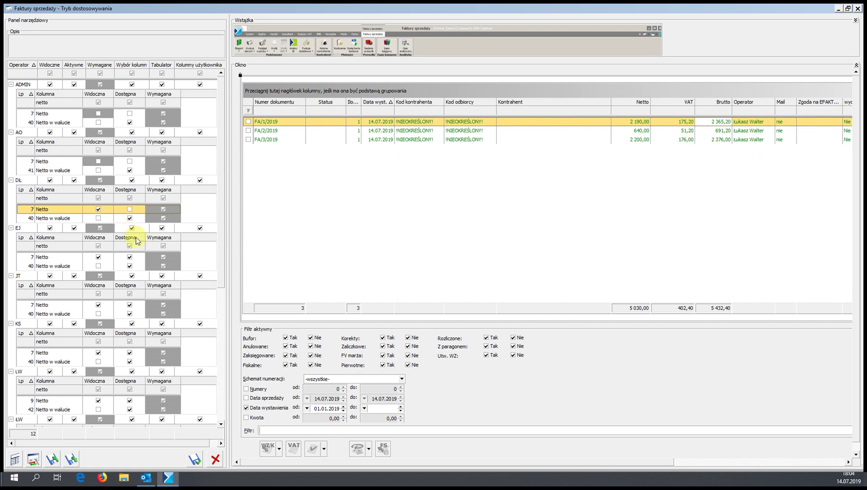
{"action": "left_click", "coordinate": [130, 257]}
{"action": "left_click", "coordinate": [129, 305]}
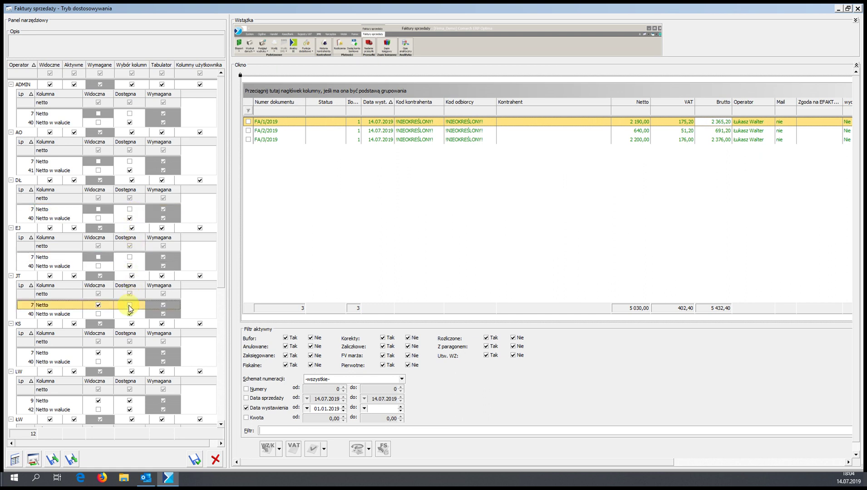
{"action": "left_click", "coordinate": [129, 353]}
Make the Netto w walucie column unavailable for operators KS, JT, EJ, DŁ, AO and ADMIN
{"action": "left_click", "coordinate": [130, 362]}
{"action": "left_click", "coordinate": [131, 320]}
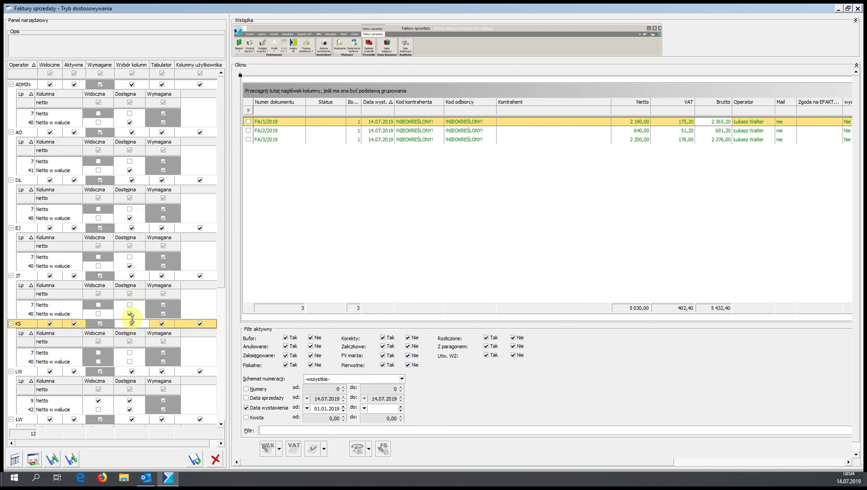
{"action": "left_click", "coordinate": [130, 313]}
{"action": "left_click", "coordinate": [130, 266]}
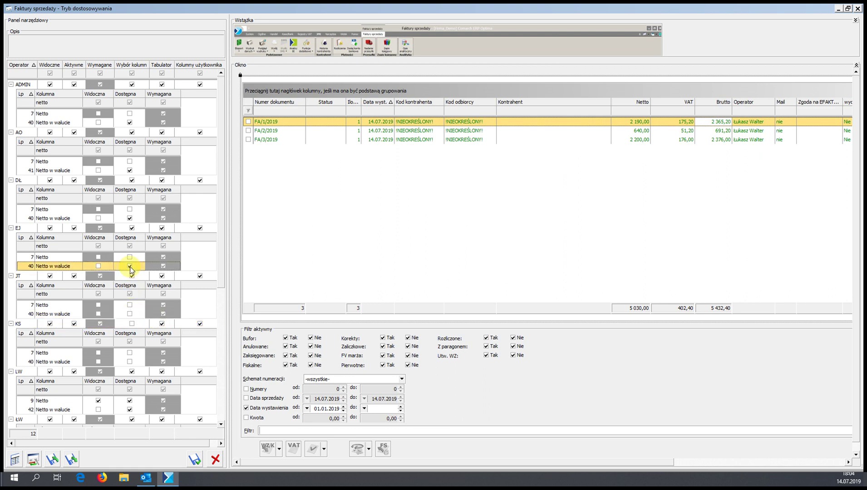
{"action": "left_click", "coordinate": [129, 218]}
{"action": "left_click", "coordinate": [130, 170]}
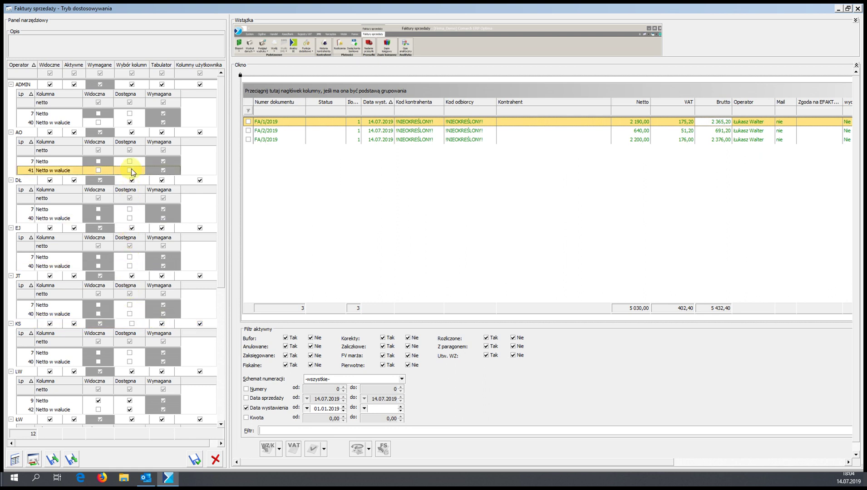
{"action": "left_click", "coordinate": [130, 122]}
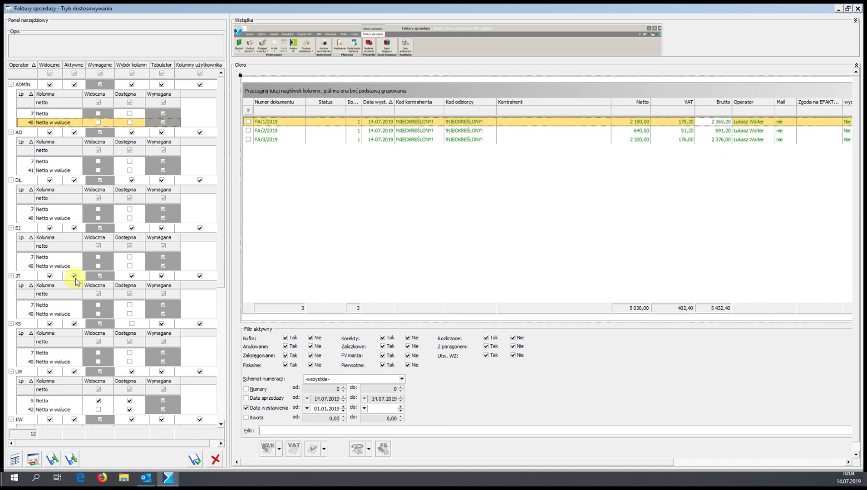
Make Netto and Netto w walucie unavailable for operator LW, and Netto w walucie unavailable for operator ŁW
{"action": "scroll", "coordinate": [223, 271], "scroll_direction": "down", "scroll_amount": 1}
{"action": "scroll", "coordinate": [222, 290], "scroll_direction": "down", "scroll_amount": 1}
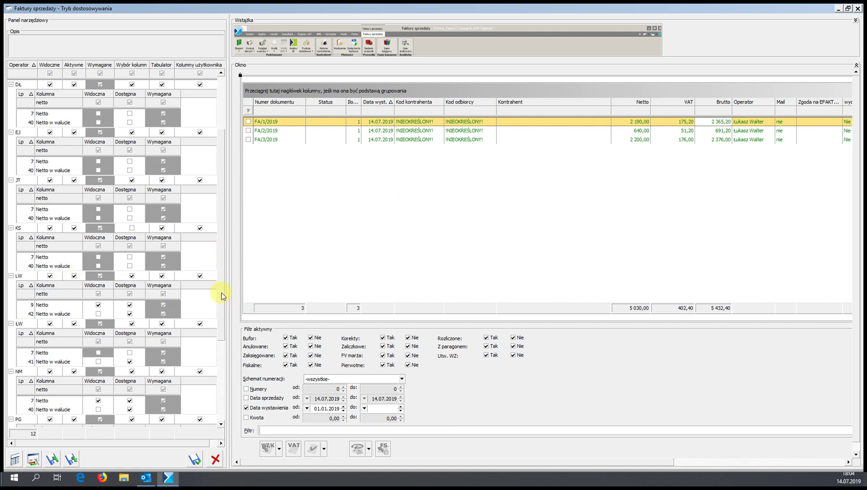
{"action": "left_click", "coordinate": [130, 305]}
{"action": "left_click", "coordinate": [130, 314]}
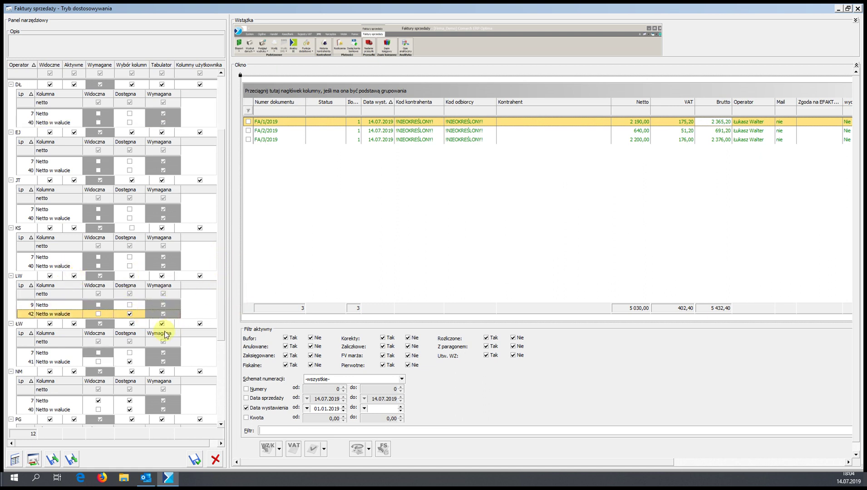
{"action": "left_click", "coordinate": [131, 314]}
{"action": "left_click", "coordinate": [129, 362]}
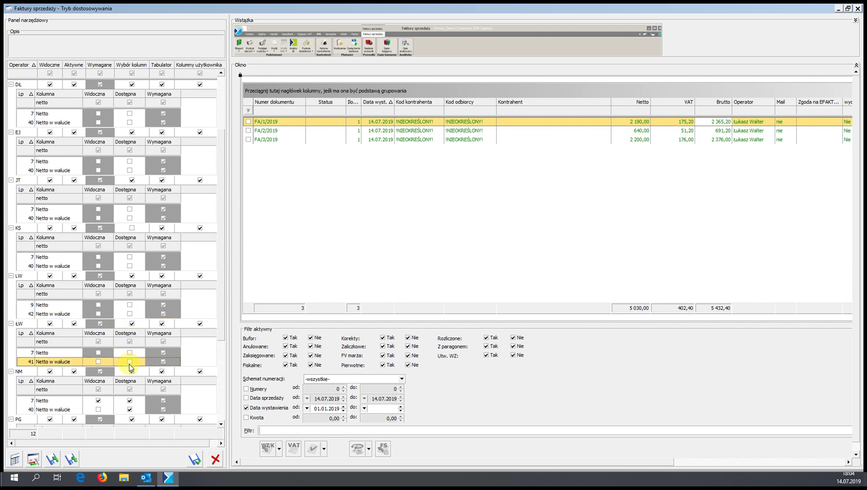
Make the columns Netto and Netto w walucie unavailable for operators NM and PG
{"action": "scroll", "coordinate": [222, 351], "scroll_direction": "down", "scroll_amount": 1}
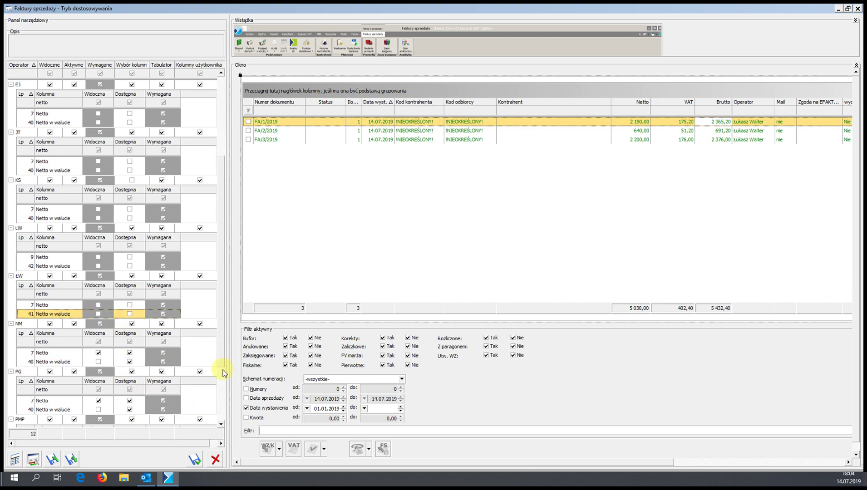
{"action": "left_click", "coordinate": [130, 353]}
{"action": "left_click", "coordinate": [130, 362]}
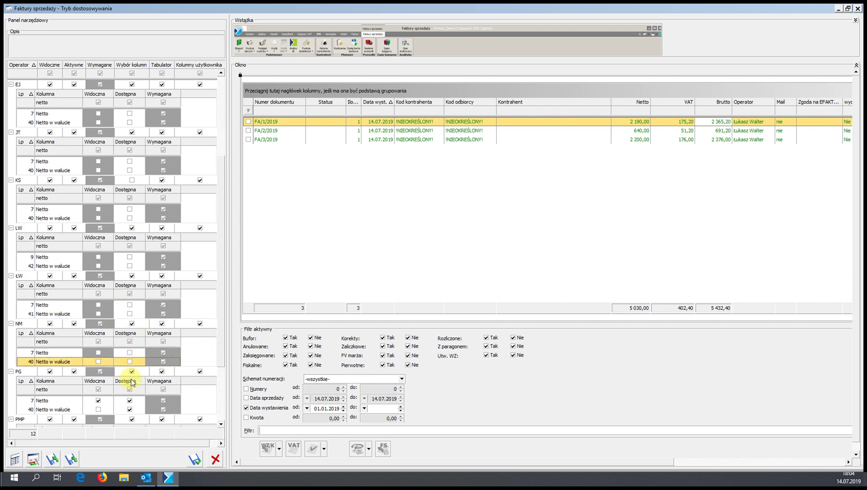
{"action": "left_click", "coordinate": [130, 401]}
{"action": "left_click", "coordinate": [130, 410]}
Make the columns Netto and Netto w walucie unavailable for operators PMP and PR
{"action": "scroll", "coordinate": [221, 359], "scroll_direction": "down", "scroll_amount": 2}
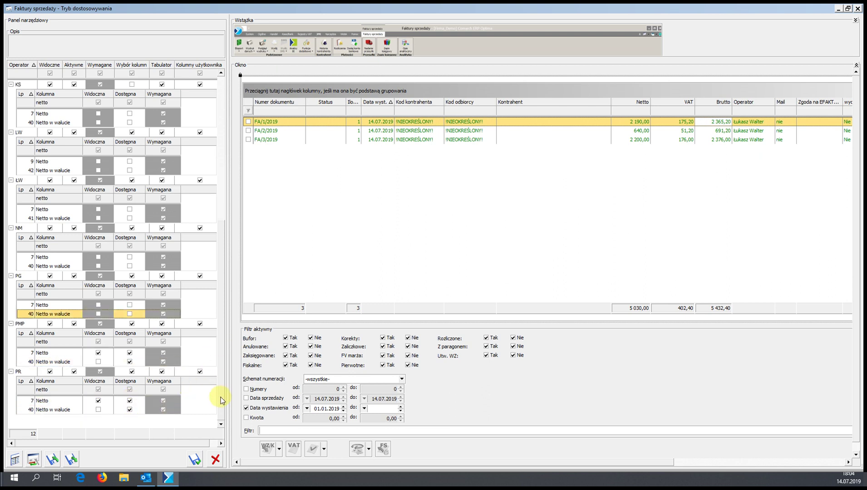
{"action": "left_click", "coordinate": [130, 353]}
{"action": "left_click", "coordinate": [131, 362]}
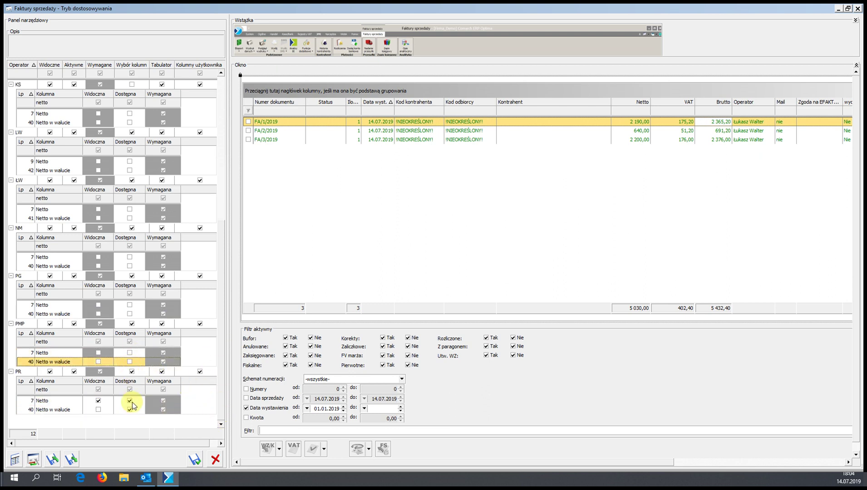
{"action": "left_click", "coordinate": [130, 400]}
{"action": "left_click", "coordinate": [130, 409]}
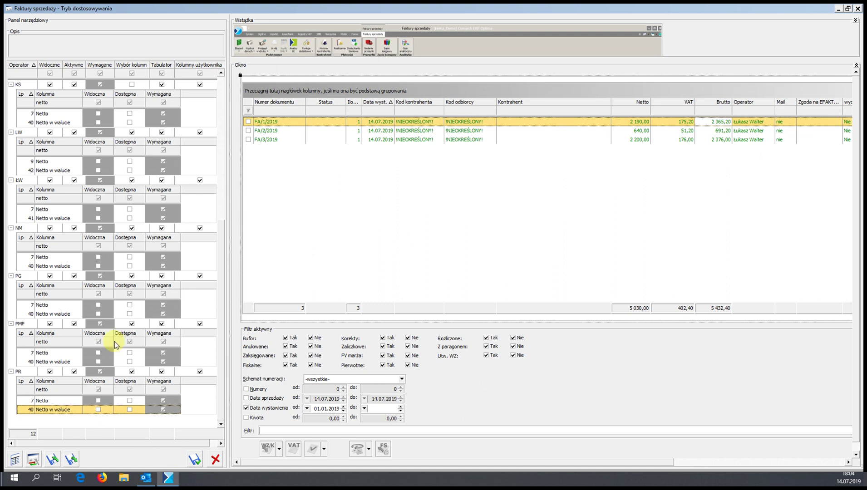
Replace the column name filter with "brutt" and return to the first operator, ADMIN
{"action": "double_click", "coordinate": [52, 104]}
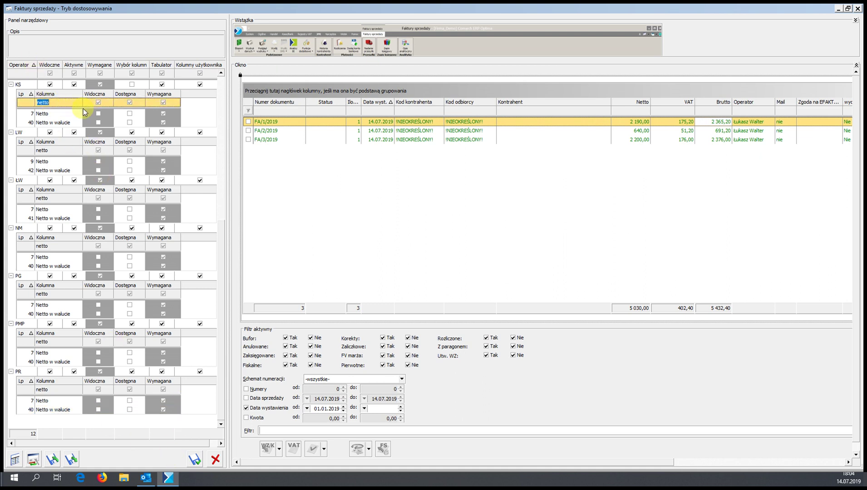
{"action": "key", "text": "BackSpace"}
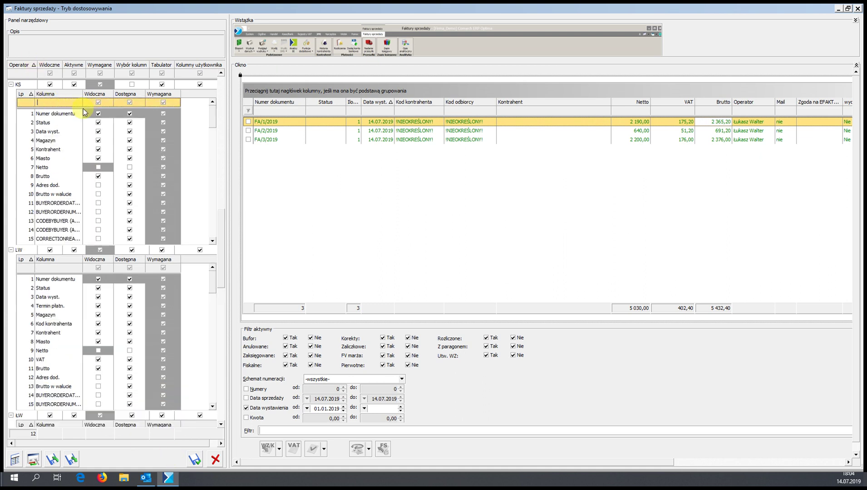
{"action": "type", "text": "brutt"}
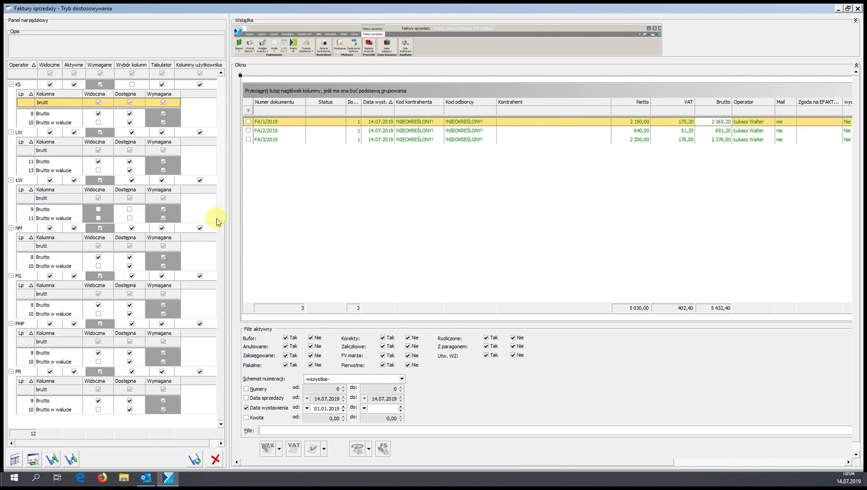
{"action": "left_click_drag", "start_coordinate": [221, 223], "coordinate": [221, 84]}
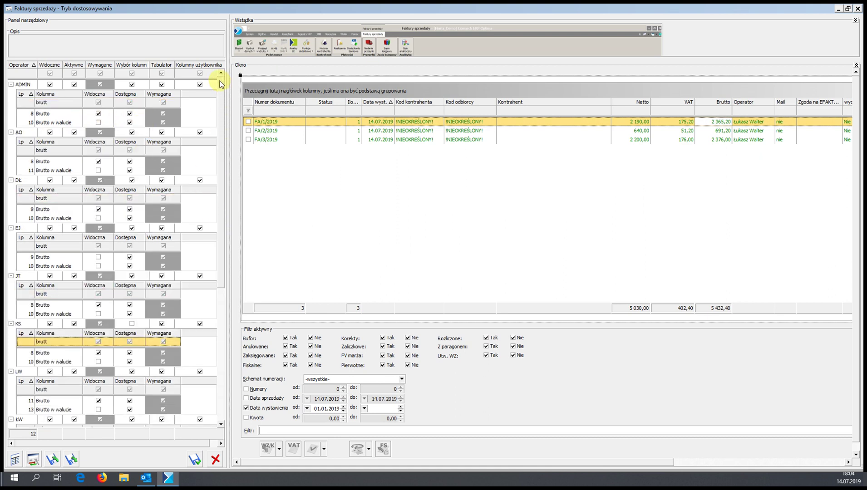
Make the columns Brutto and Brutto w walucie unavailable for operators ADMIN, AO and DŁ
{"action": "left_click", "coordinate": [129, 113]}
{"action": "left_click", "coordinate": [129, 122]}
{"action": "left_click", "coordinate": [129, 161]}
{"action": "left_click", "coordinate": [129, 170]}
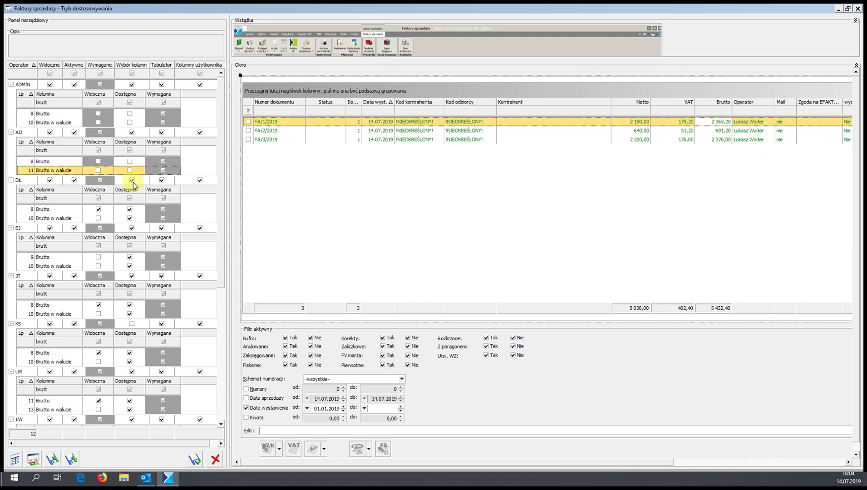
{"action": "left_click", "coordinate": [130, 209]}
{"action": "left_click", "coordinate": [129, 218]}
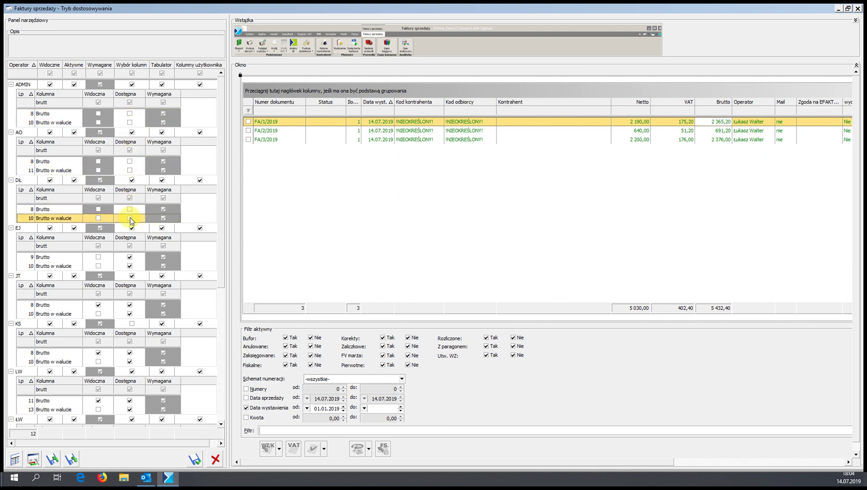
Make the columns Brutto and Brutto w walucie unavailable for operators EJ, JT and KS
{"action": "left_click", "coordinate": [130, 257]}
{"action": "left_click", "coordinate": [130, 267]}
{"action": "left_click", "coordinate": [130, 305]}
{"action": "left_click", "coordinate": [130, 313]}
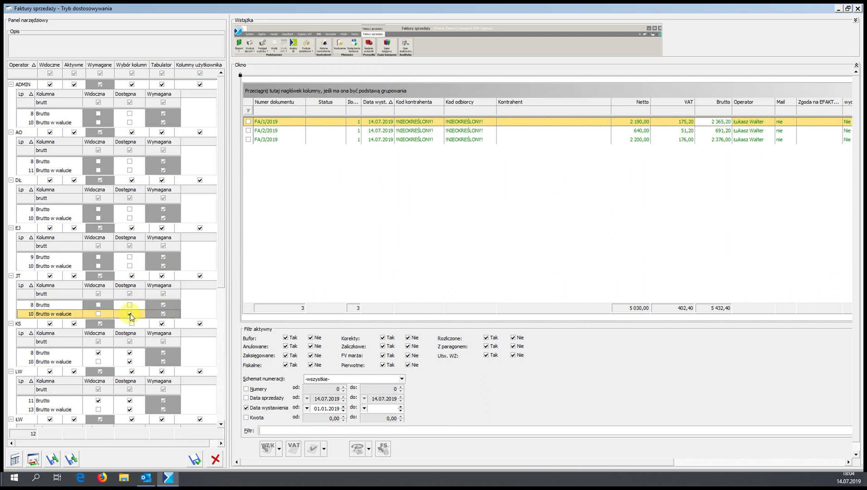
{"action": "left_click", "coordinate": [130, 353]}
{"action": "left_click", "coordinate": [131, 364]}
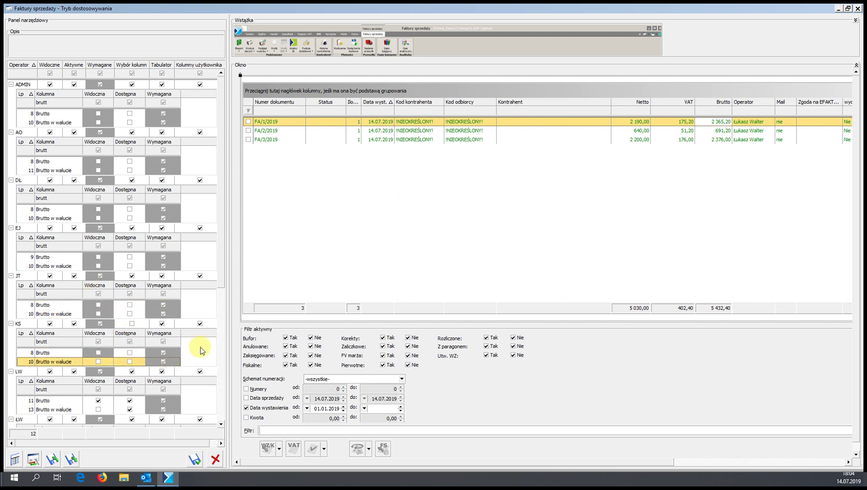
Make the columns Brutto and Brutto w walucie unavailable for operators LW and NM
{"action": "scroll", "coordinate": [222, 312], "scroll_direction": "down", "scroll_amount": 1}
{"action": "scroll", "coordinate": [223, 312], "scroll_direction": "down", "scroll_amount": 1}
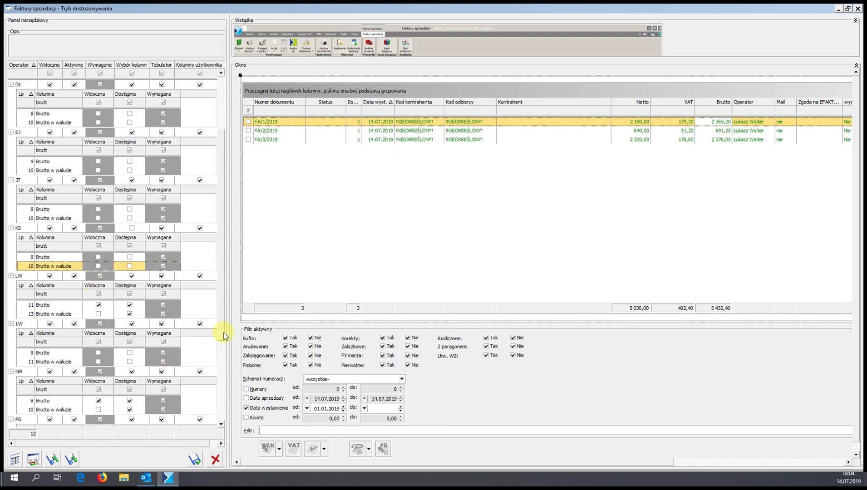
{"action": "left_click", "coordinate": [130, 305]}
{"action": "left_click", "coordinate": [130, 314]}
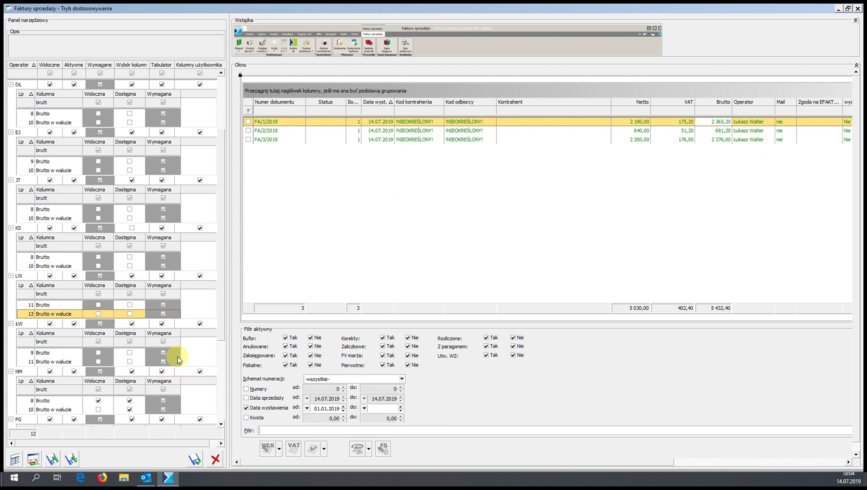
{"action": "left_click", "coordinate": [130, 401]}
{"action": "left_click", "coordinate": [130, 409]}
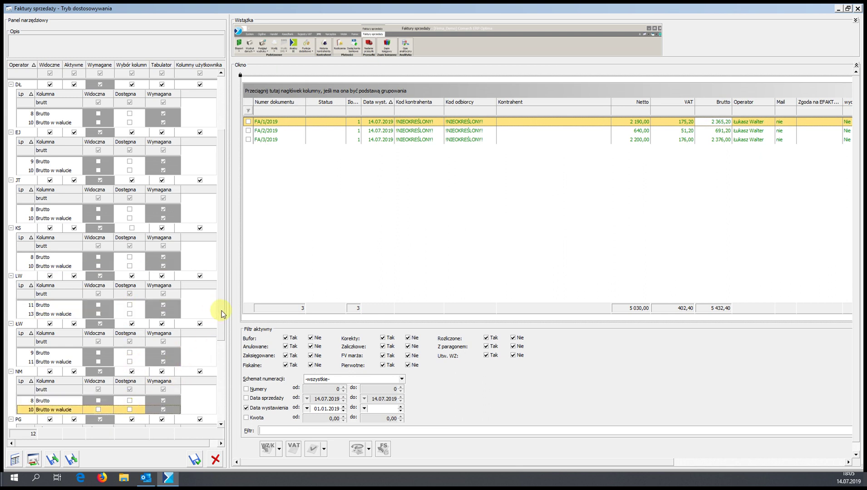
Make the columns Brutto and Brutto w walucie unavailable for operators PG, PMP and PR
{"action": "scroll", "coordinate": [221, 311], "scroll_direction": "down", "scroll_amount": 3}
{"action": "left_click", "coordinate": [130, 305]}
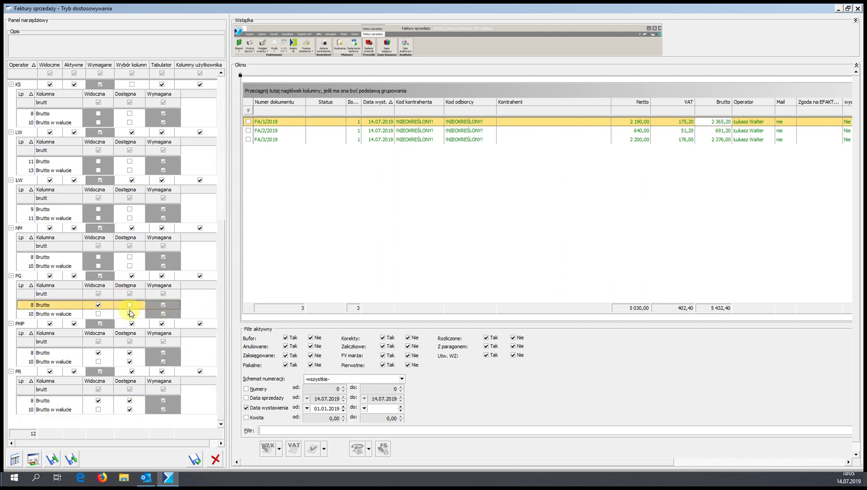
{"action": "left_click", "coordinate": [130, 314]}
{"action": "left_click", "coordinate": [130, 353]}
{"action": "left_click", "coordinate": [130, 361]}
{"action": "left_click", "coordinate": [130, 401]}
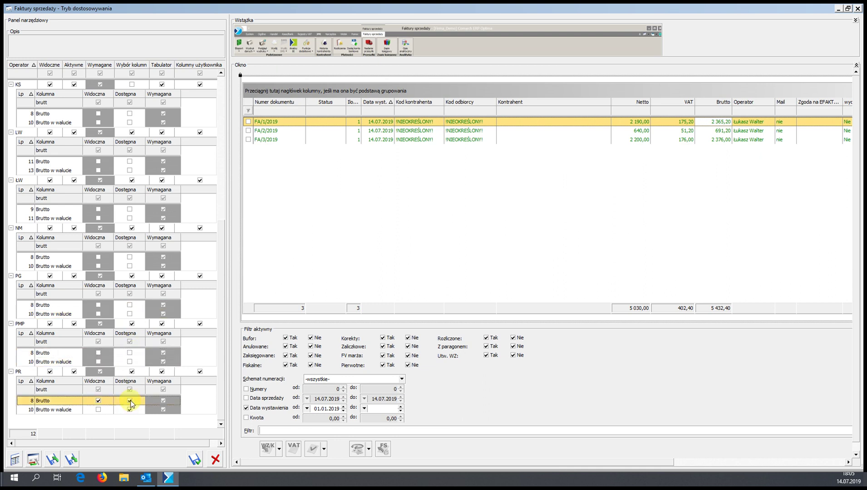
{"action": "left_click", "coordinate": [130, 409]}
Replace the column name filter with "vat" and return to the first operator, ADMIN
{"action": "left_click", "coordinate": [47, 103]}
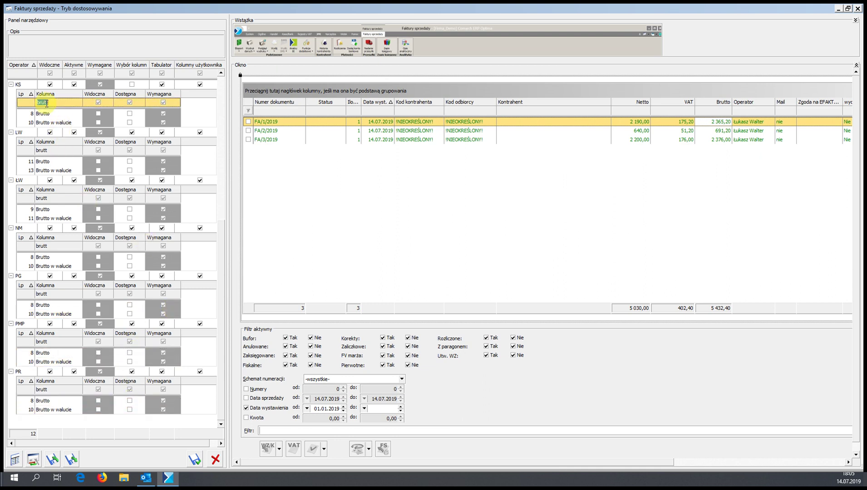
{"action": "type", "text": "vat"}
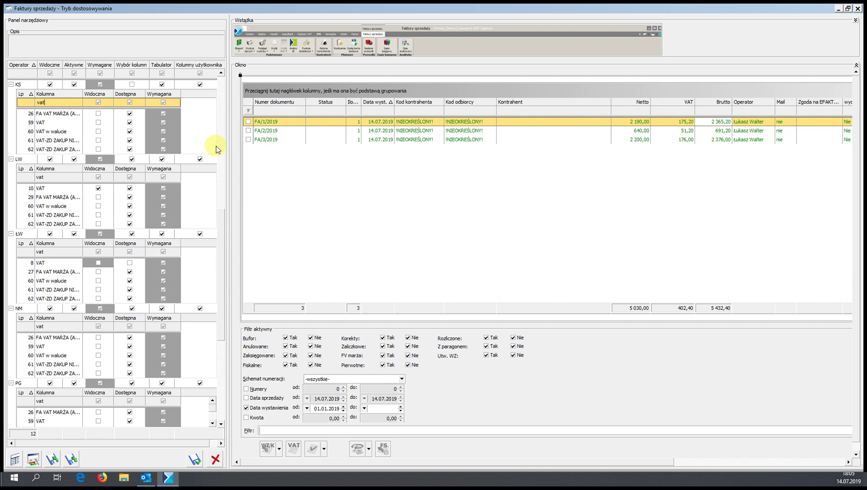
{"action": "key", "text": "Return"}
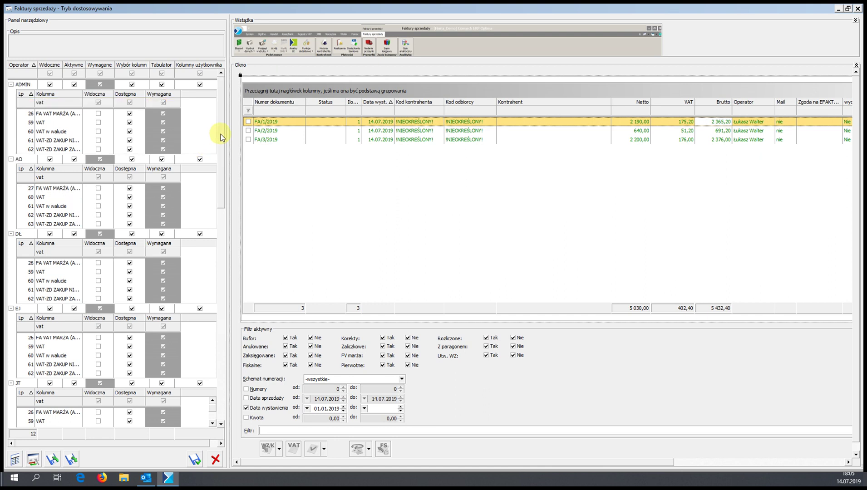
Make the columns VAT and VAT w walucie unavailable for operators ADMIN, AO, DŁ and EJ
{"action": "left_click", "coordinate": [129, 123]}
{"action": "left_click", "coordinate": [129, 132]}
{"action": "left_click", "coordinate": [130, 197]}
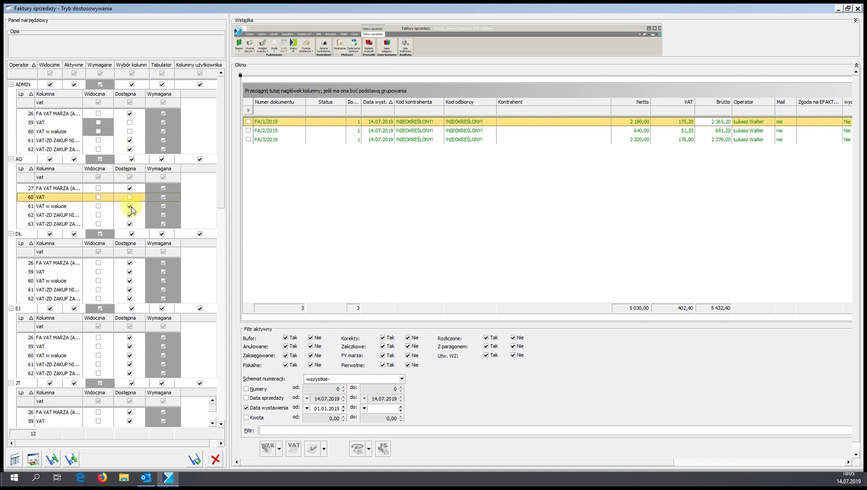
{"action": "left_click", "coordinate": [130, 206]}
{"action": "left_click", "coordinate": [130, 272]}
{"action": "left_click", "coordinate": [130, 281]}
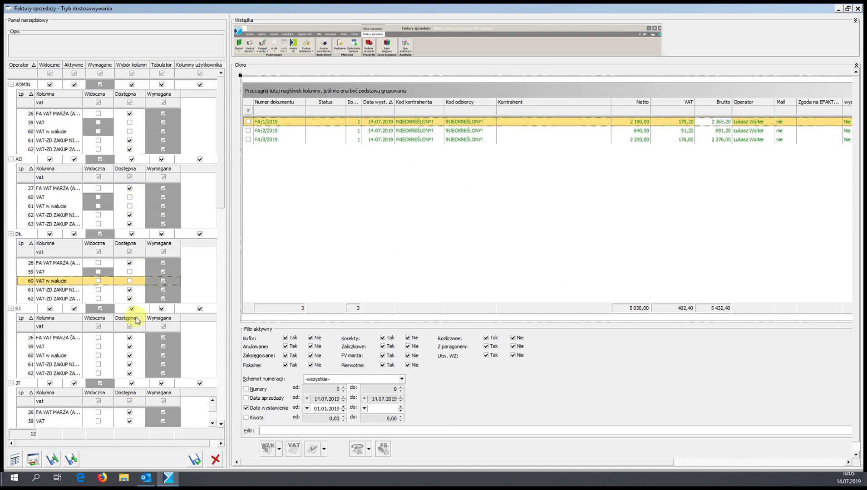
{"action": "left_click", "coordinate": [129, 346]}
{"action": "left_click", "coordinate": [129, 356]}
Make the columns VAT and VAT w walucie unavailable for operators JT and KS
{"action": "left_click_drag", "start_coordinate": [220, 162], "coordinate": [221, 216]}
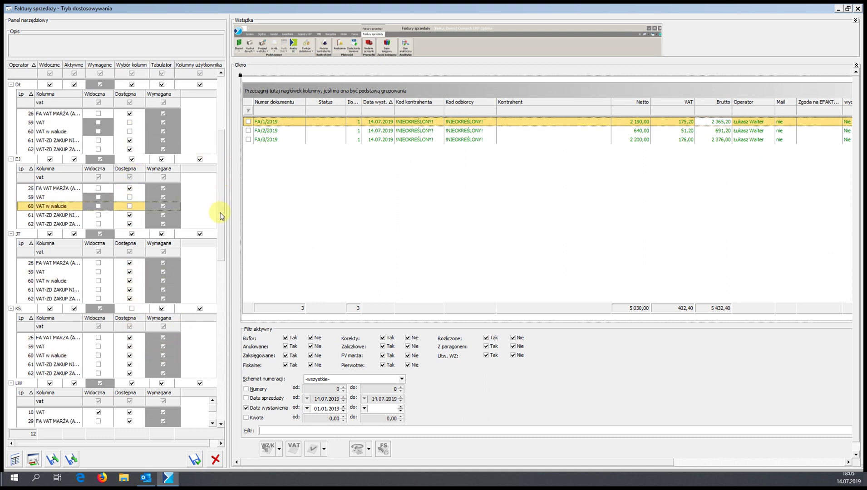
{"action": "left_click", "coordinate": [129, 272]}
{"action": "left_click", "coordinate": [129, 281]}
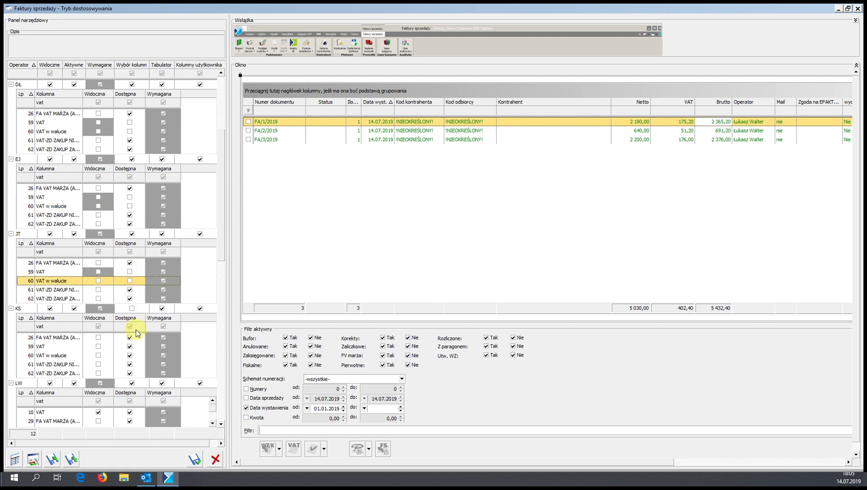
{"action": "left_click", "coordinate": [129, 347]}
{"action": "left_click", "coordinate": [129, 356]}
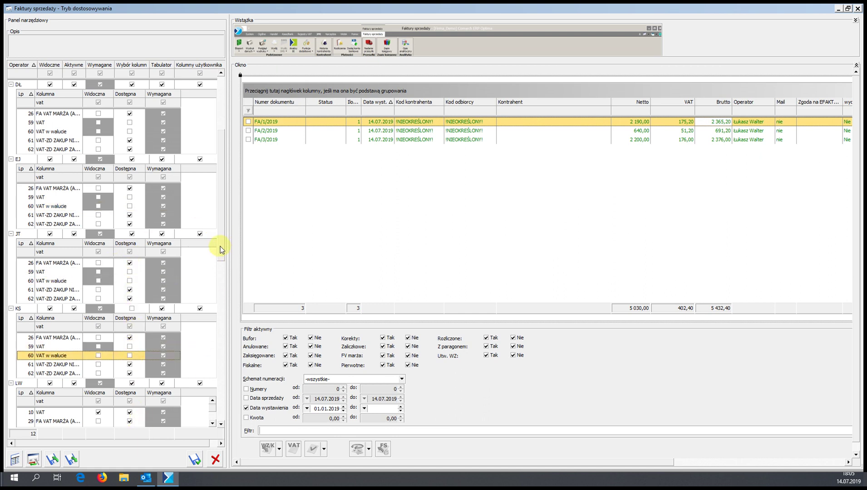
Make VAT and VAT w walucie unavailable for operator LW, and VAT w walucie unavailable for operator ŁW
{"action": "left_click_drag", "start_coordinate": [222, 249], "coordinate": [223, 301]}
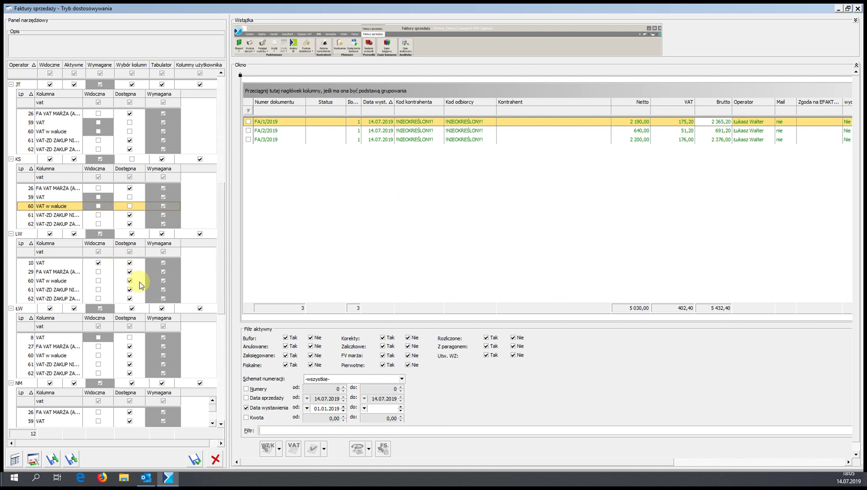
{"action": "left_click", "coordinate": [130, 281]}
{"action": "left_click", "coordinate": [129, 264]}
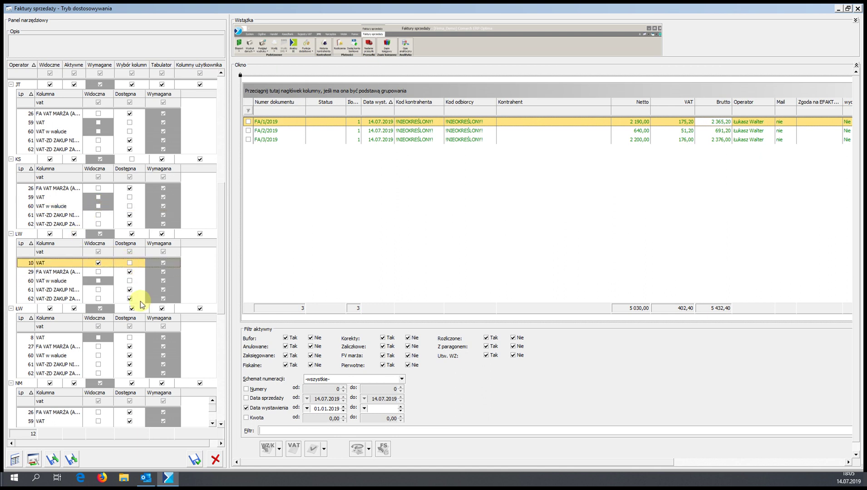
{"action": "left_click", "coordinate": [130, 356]}
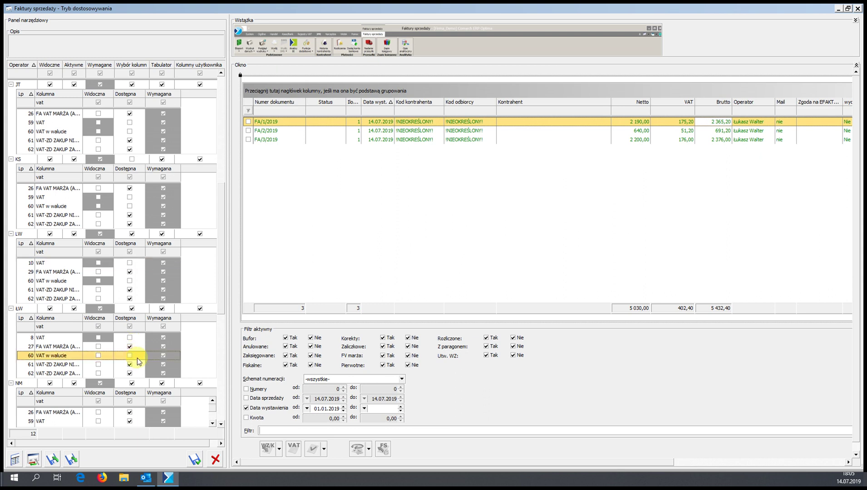
Make the columns VAT and VAT w walucie unavailable for operators PG and PMP
{"action": "left_click_drag", "start_coordinate": [219, 298], "coordinate": [219, 372]}
{"action": "left_click", "coordinate": [130, 272]}
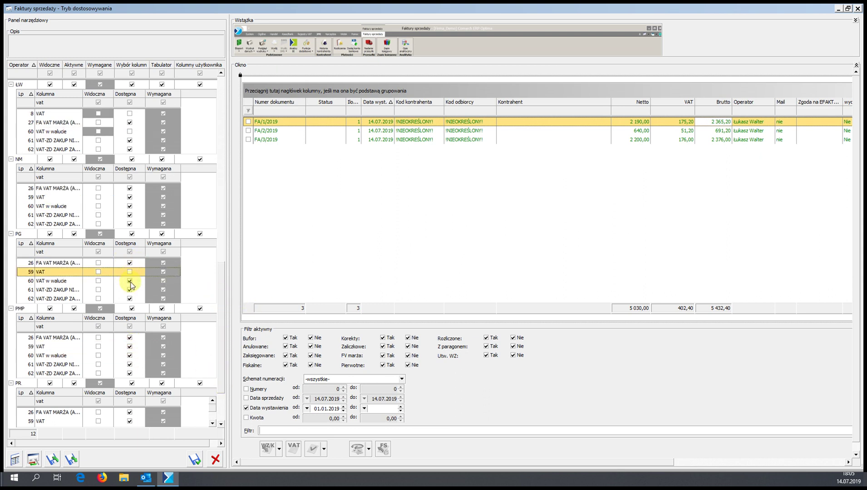
{"action": "left_click", "coordinate": [129, 281]}
{"action": "left_click", "coordinate": [130, 347]}
{"action": "left_click", "coordinate": [130, 355]}
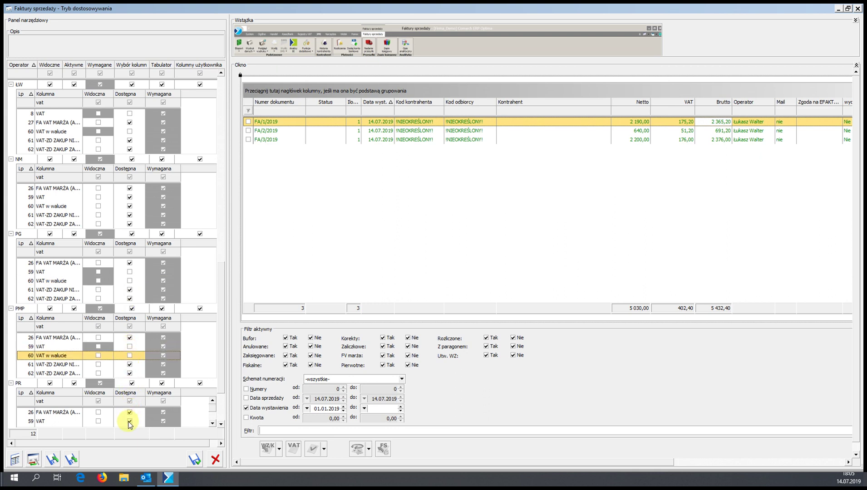
Make VAT and VAT w walucie unavailable for operator PR and save the customization of the sales invoices list
{"action": "scroll", "coordinate": [214, 411], "scroll_direction": "down", "scroll_amount": 3}
{"action": "left_click", "coordinate": [130, 347]}
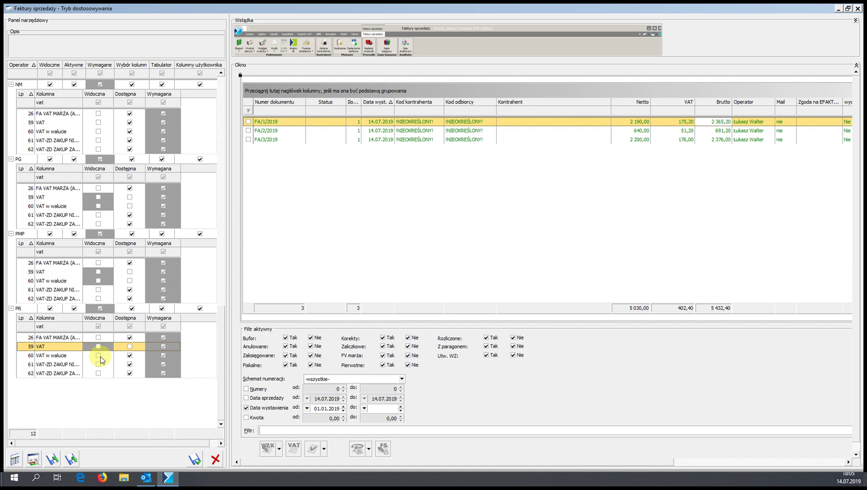
{"action": "left_click", "coordinate": [130, 356]}
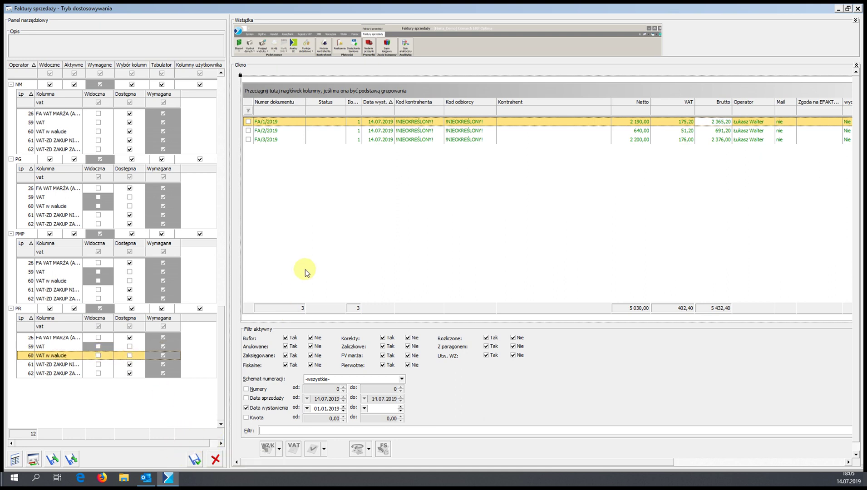
{"action": "left_click", "coordinate": [197, 460]}
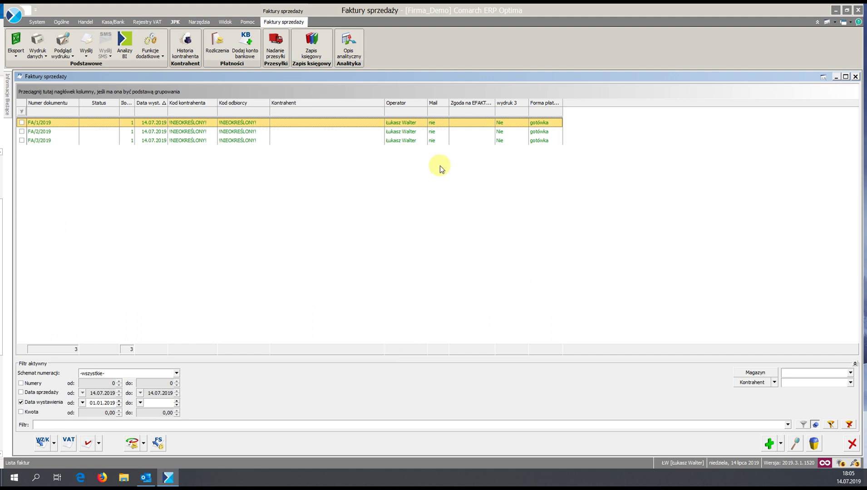
Open invoice FA/1/2019 to check whether it still shows net and total amounts, and close it without saving
{"action": "double_click", "coordinate": [199, 124]}
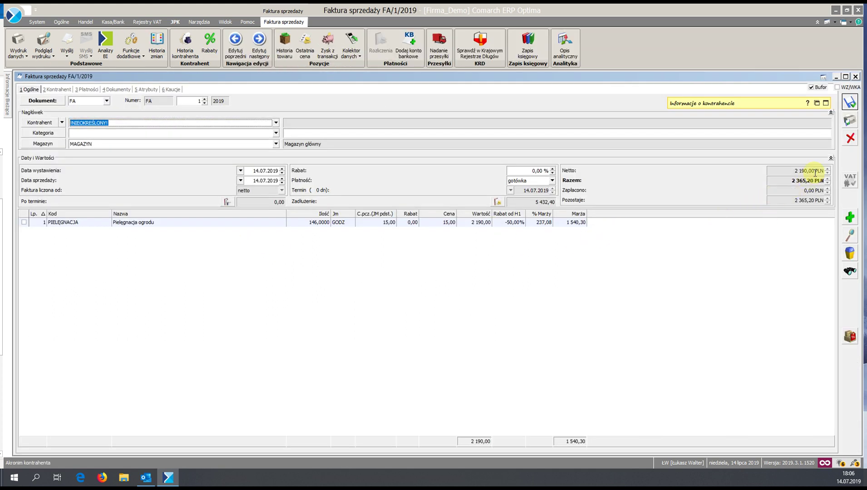
{"action": "left_click", "coordinate": [852, 139]}
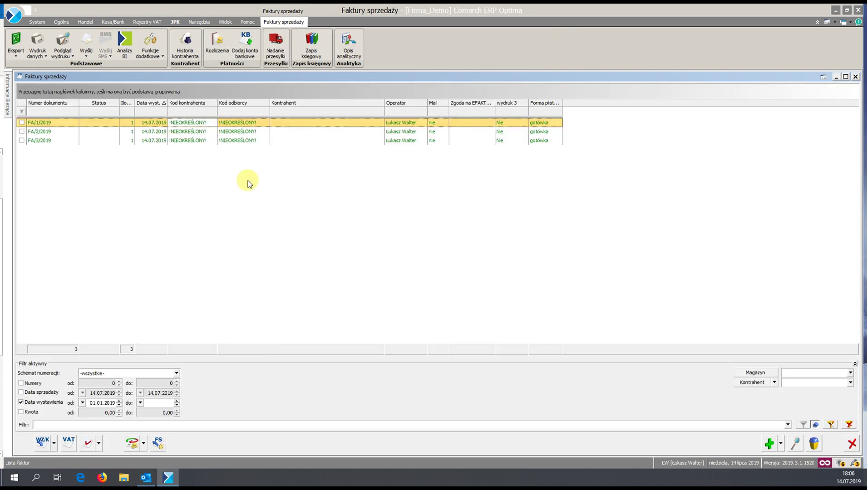
{"action": "left_click", "coordinate": [154, 132]}
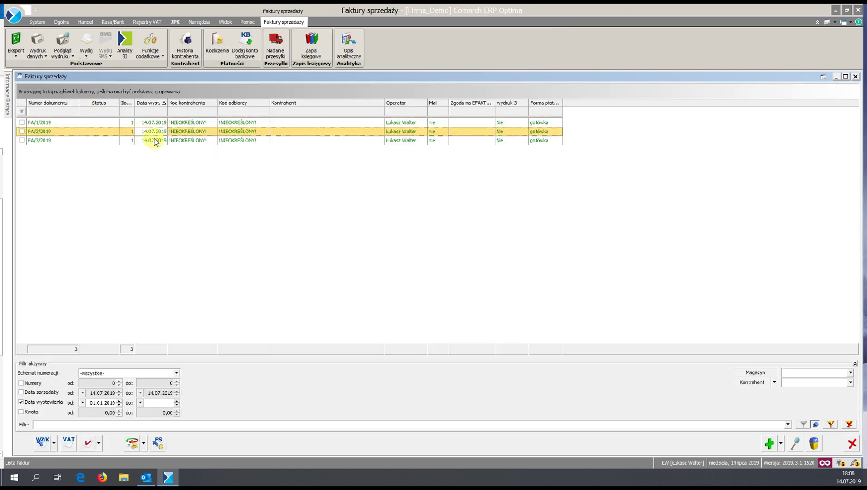
{"action": "left_click", "coordinate": [155, 141]}
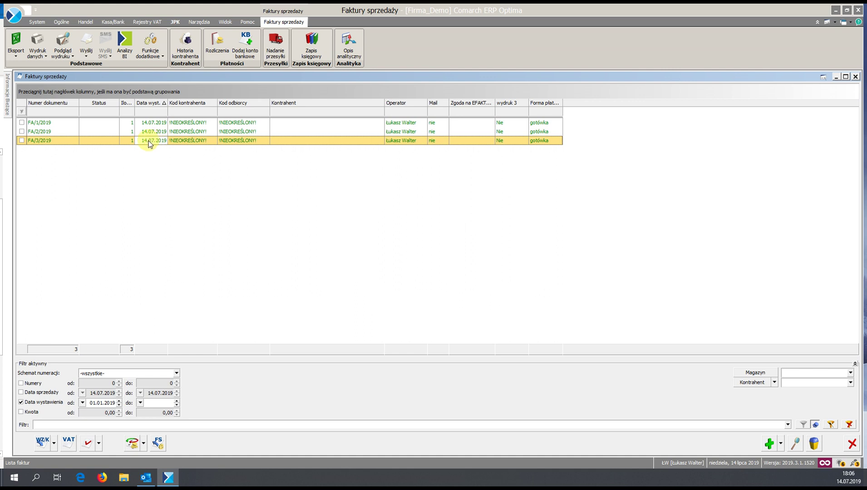
{"action": "left_click", "coordinate": [63, 55]}
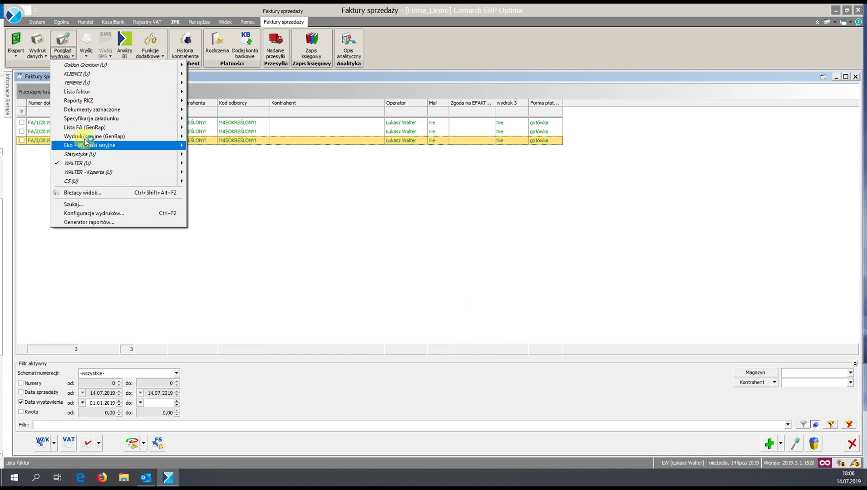
{"action": "mouse_move", "coordinate": [87, 130]}
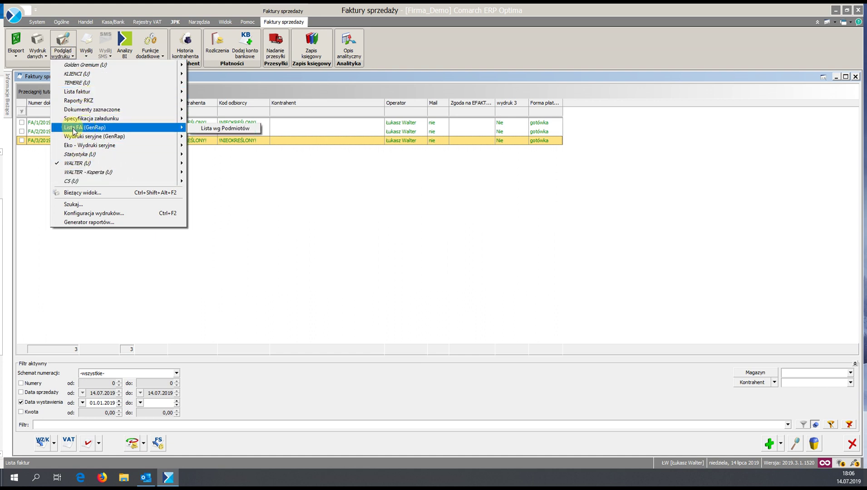
{"action": "left_click", "coordinate": [264, 160]}
Mark all invoices in the list, preview the Lista faktur printout in the Wzór standard layout, and close the preview
{"action": "key", "text": "ctrl+a"}
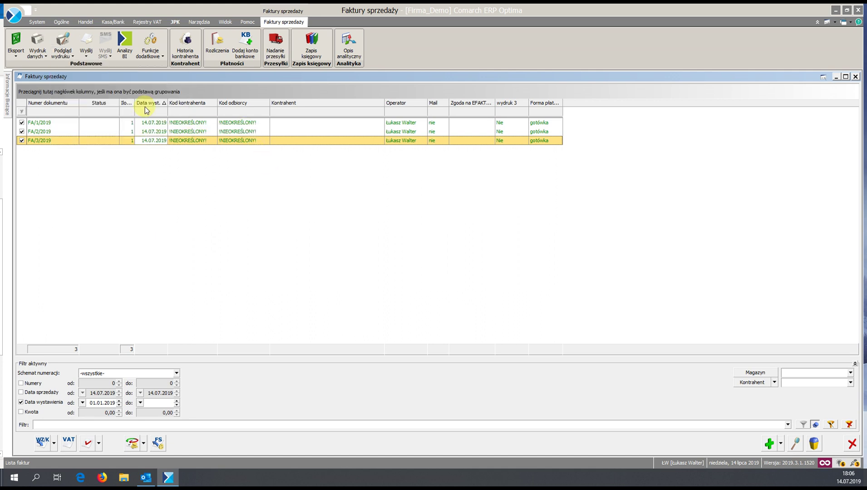
{"action": "left_click", "coordinate": [66, 57]}
{"action": "mouse_move", "coordinate": [100, 92]}
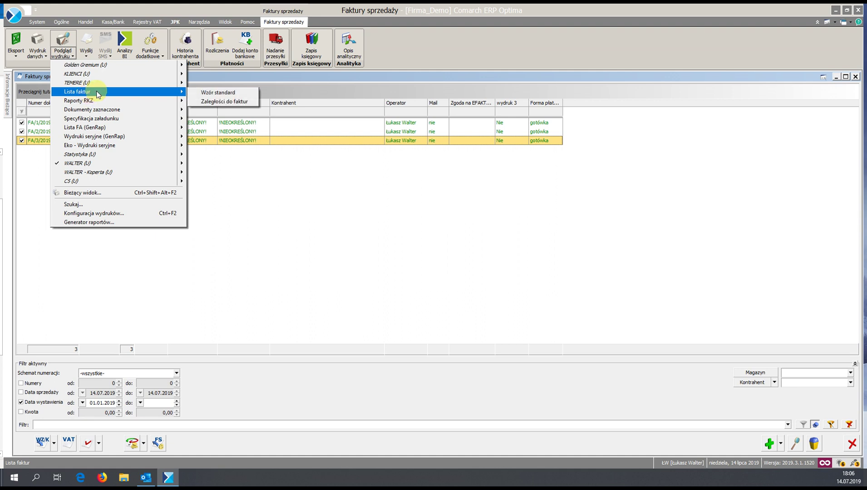
{"action": "left_click", "coordinate": [235, 94]}
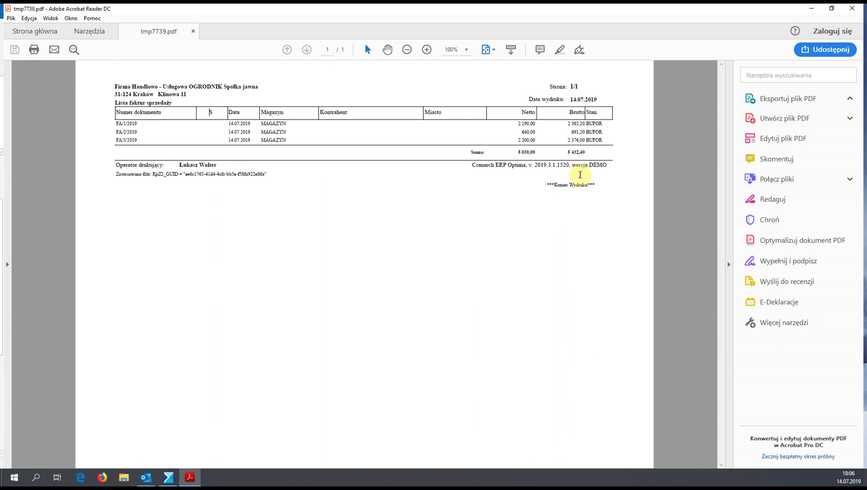
{"action": "left_click", "coordinate": [852, 8]}
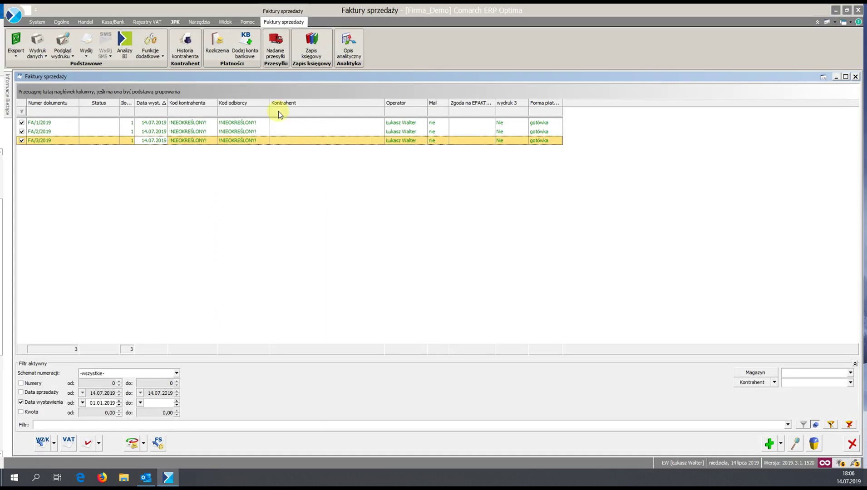
Open the print configuration for the invoice list and set the condition of the Lista faktur print set to 1=2
{"action": "left_click", "coordinate": [65, 55]}
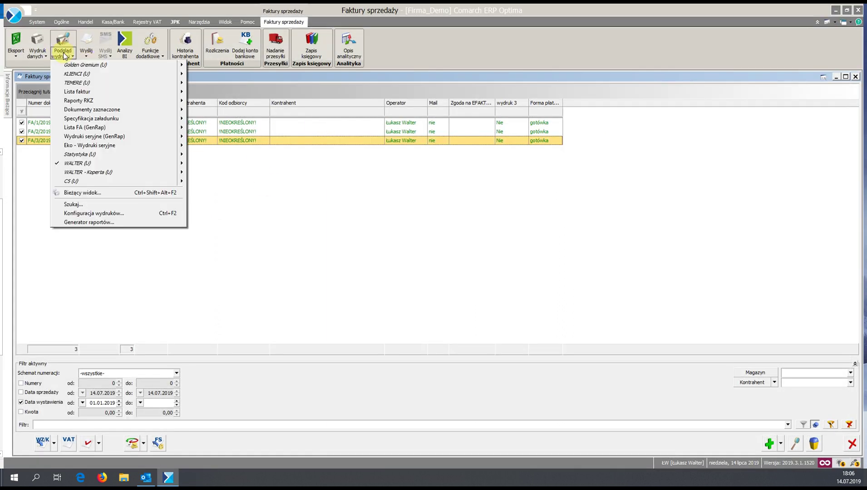
{"action": "left_click", "coordinate": [105, 216]}
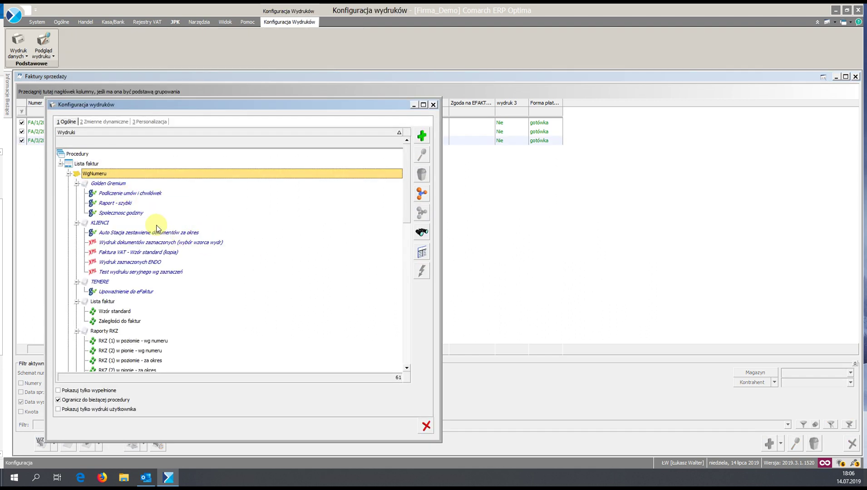
{"action": "scroll", "coordinate": [152, 232], "scroll_direction": "down", "scroll_amount": 2}
{"action": "double_click", "coordinate": [96, 242]}
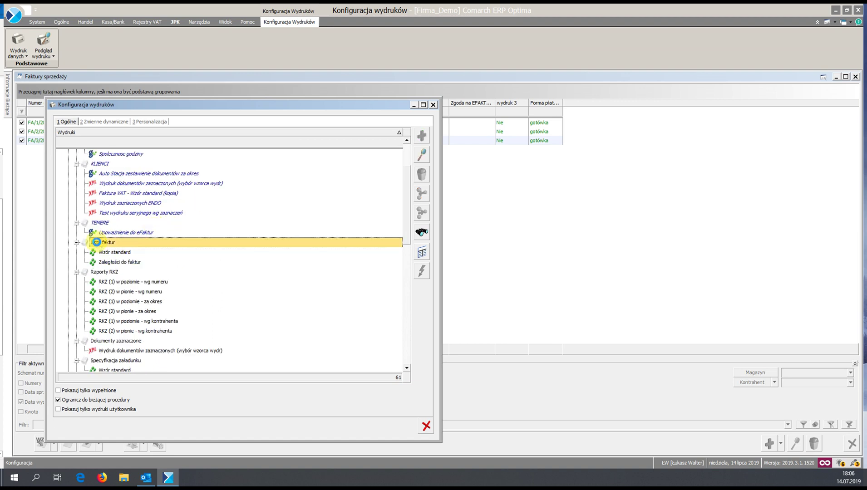
{"action": "left_click", "coordinate": [312, 179]}
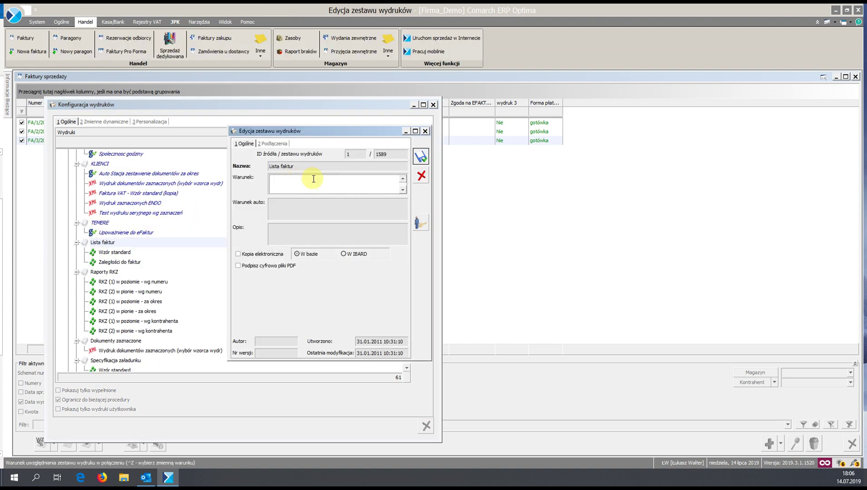
{"action": "key", "text": "Escape"}
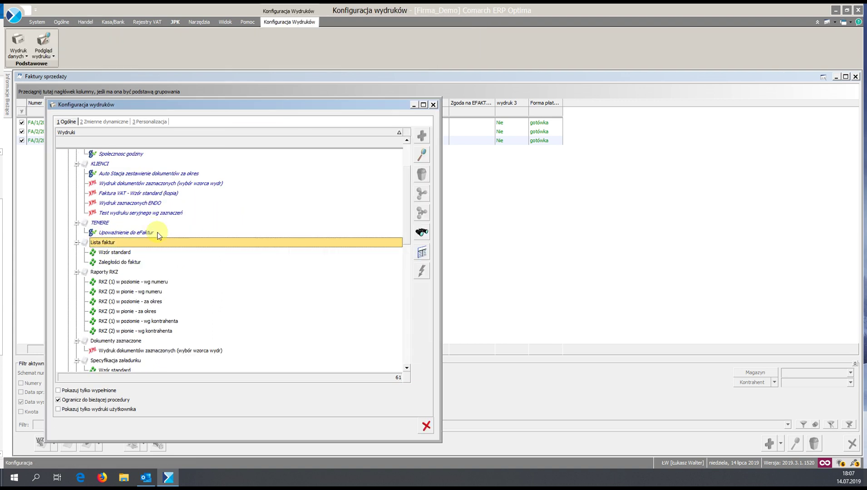
{"action": "double_click", "coordinate": [102, 243]}
{"action": "left_click", "coordinate": [299, 184]}
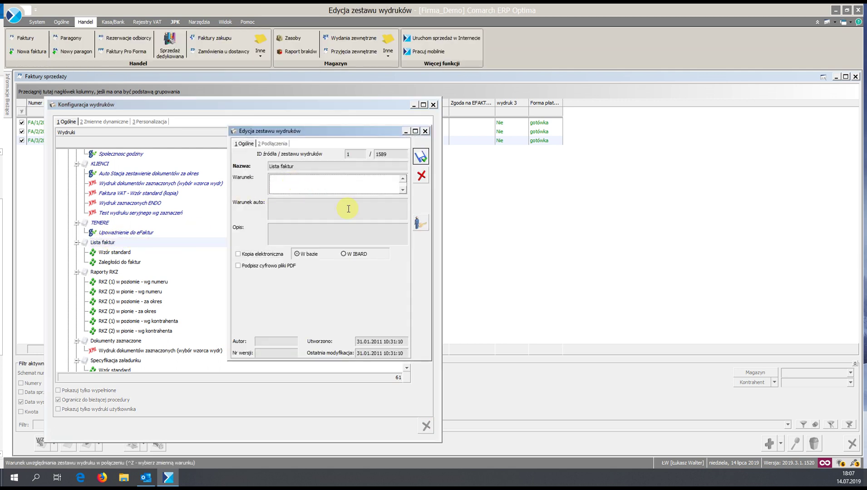
{"action": "type", "text": "1=2"}
{"action": "left_click", "coordinate": [420, 157]}
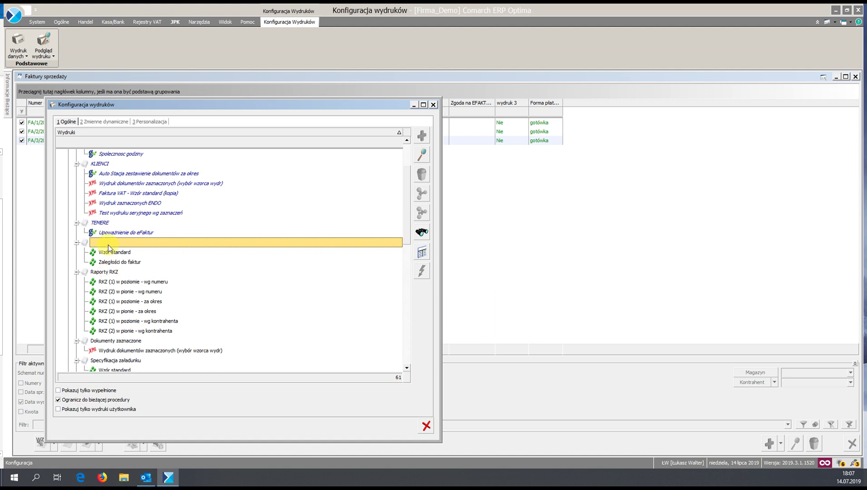
Set the condition 1=2 on the print sets Raporty RKZ and TEMERE, saving each one
{"action": "left_click", "coordinate": [108, 274]}
{"action": "double_click", "coordinate": [106, 272]}
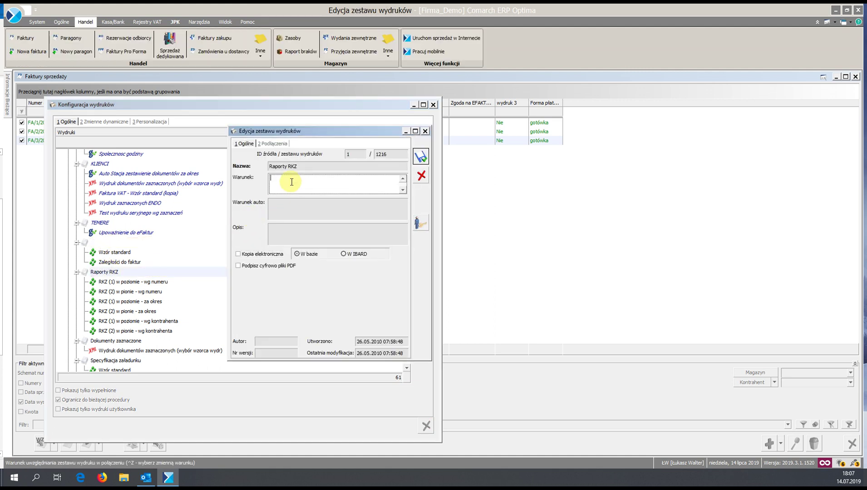
{"action": "type", "text": "1=2"}
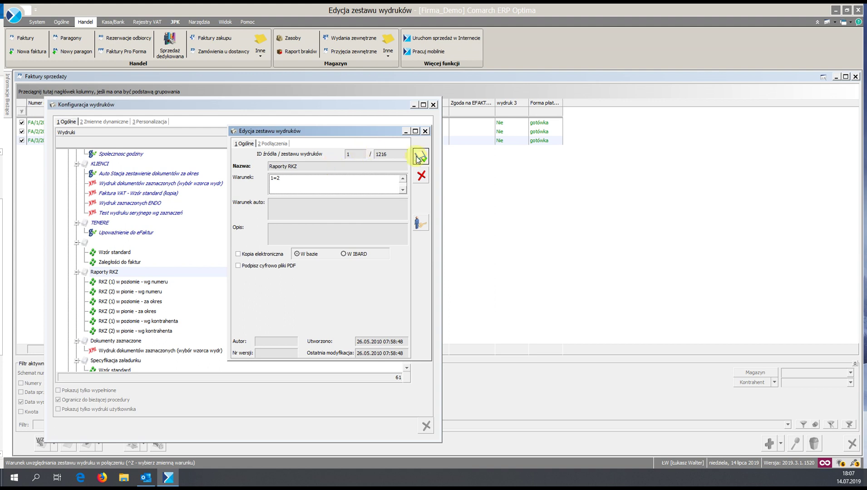
{"action": "left_click", "coordinate": [418, 157]}
{"action": "left_click", "coordinate": [106, 223]}
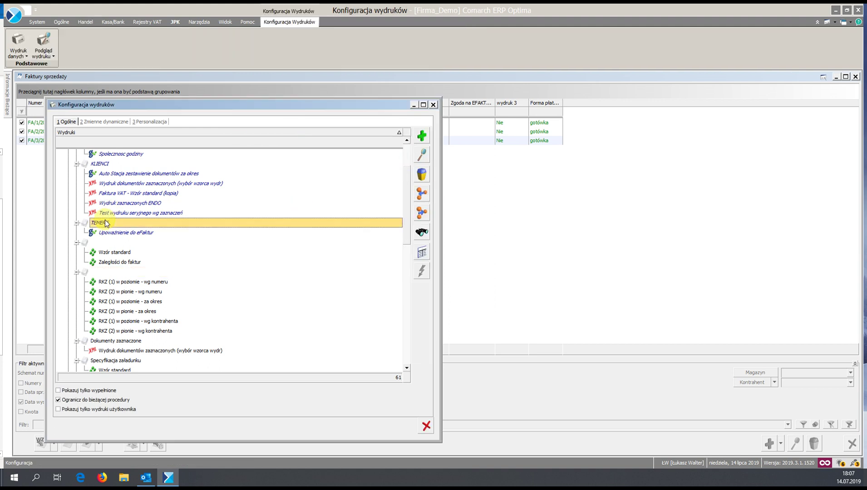
{"action": "double_click", "coordinate": [105, 223]}
{"action": "type", "text": "1=2"}
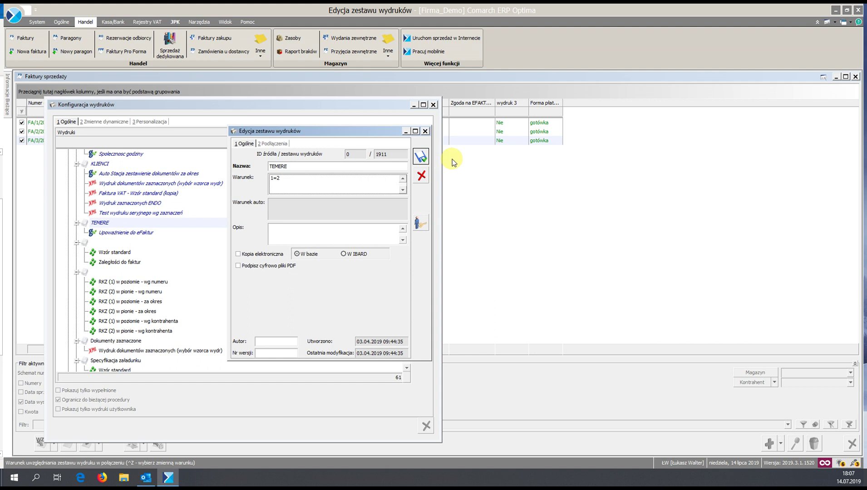
{"action": "left_click", "coordinate": [422, 157]}
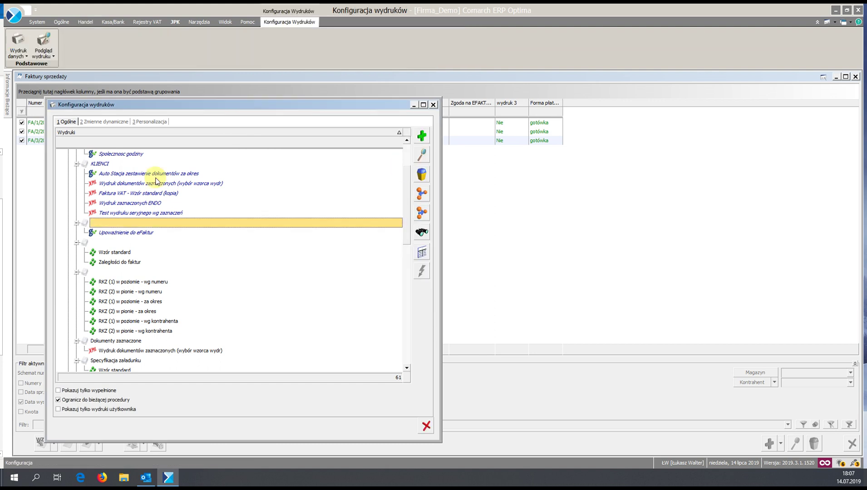
Set the condition 1=2 on the print sets KLIENCI and Golden Gremium, saving each one
{"action": "left_click", "coordinate": [106, 164]}
{"action": "double_click", "coordinate": [104, 160]}
{"action": "left_click", "coordinate": [346, 180]}
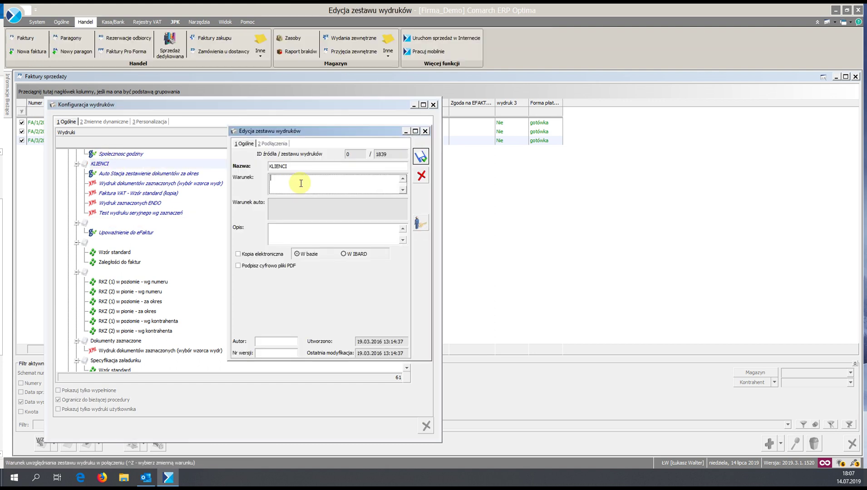
{"action": "type", "text": "1=2"}
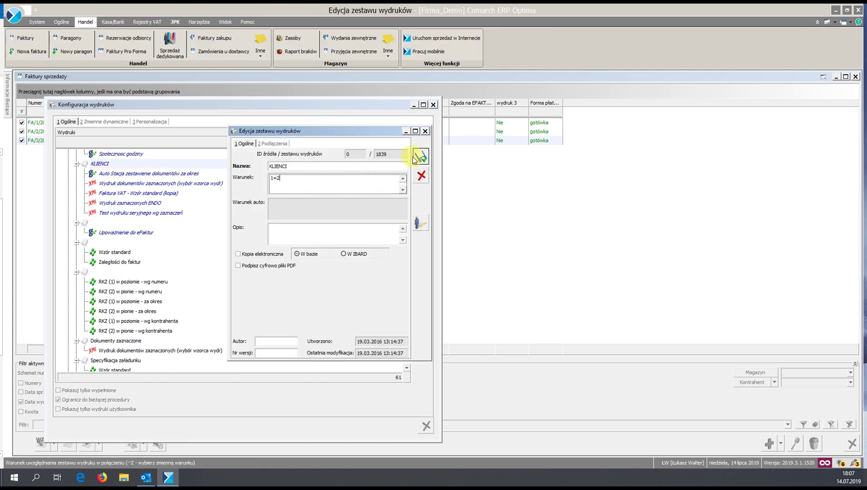
{"action": "left_click", "coordinate": [421, 157]}
{"action": "double_click", "coordinate": [119, 185]}
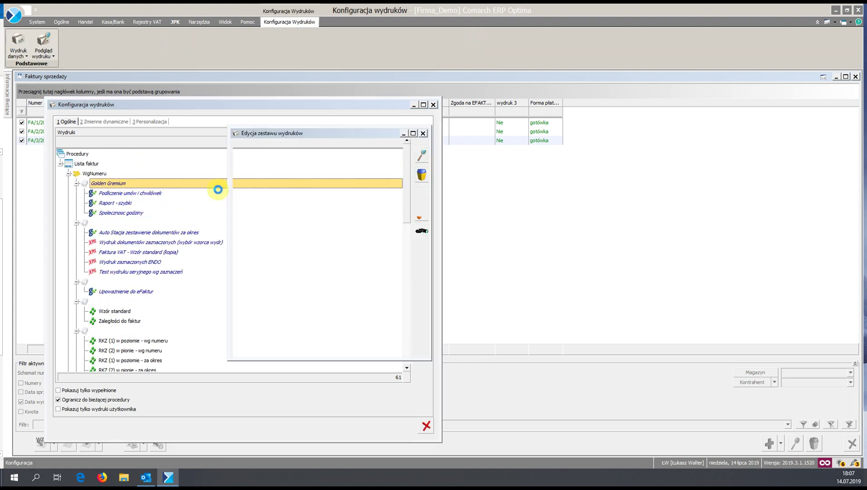
{"action": "left_click", "coordinate": [324, 183]}
{"action": "type", "text": "1=2"}
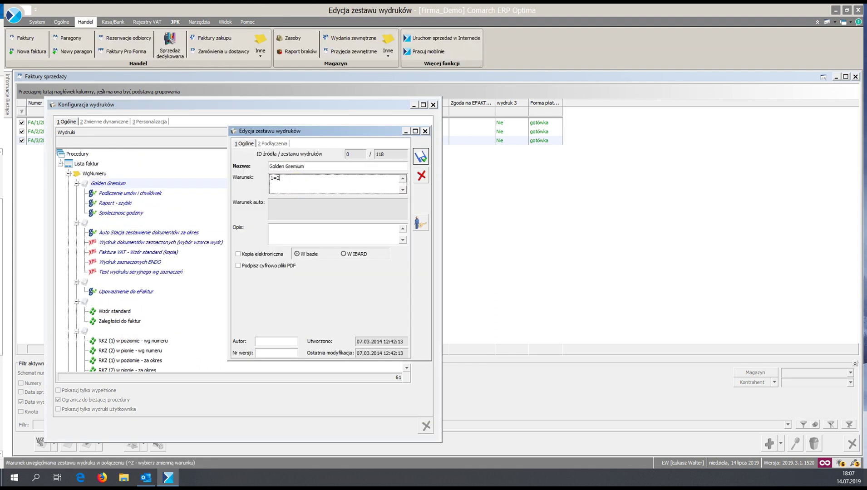
{"action": "key", "text": "ctrl+Return"}
Set the condition of the Lista FA (GenRap) print set to 1=2 and save it
{"action": "scroll", "coordinate": [122, 341], "scroll_direction": "down", "scroll_amount": 7}
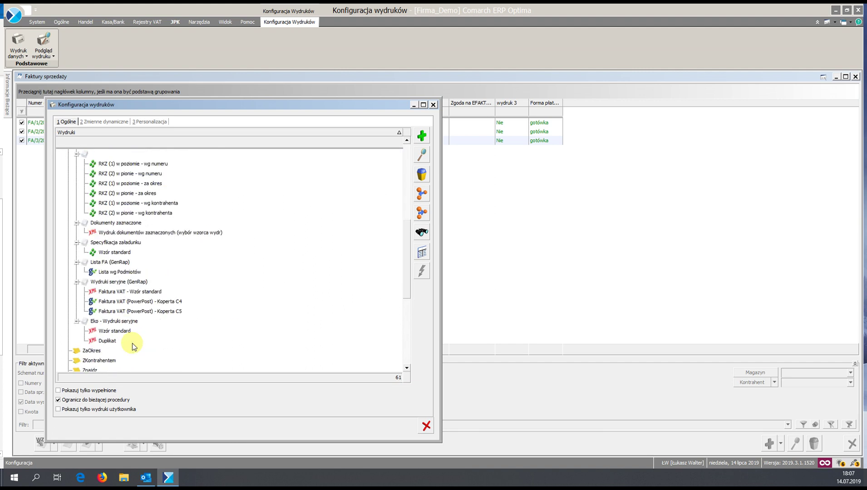
{"action": "left_click", "coordinate": [105, 194]}
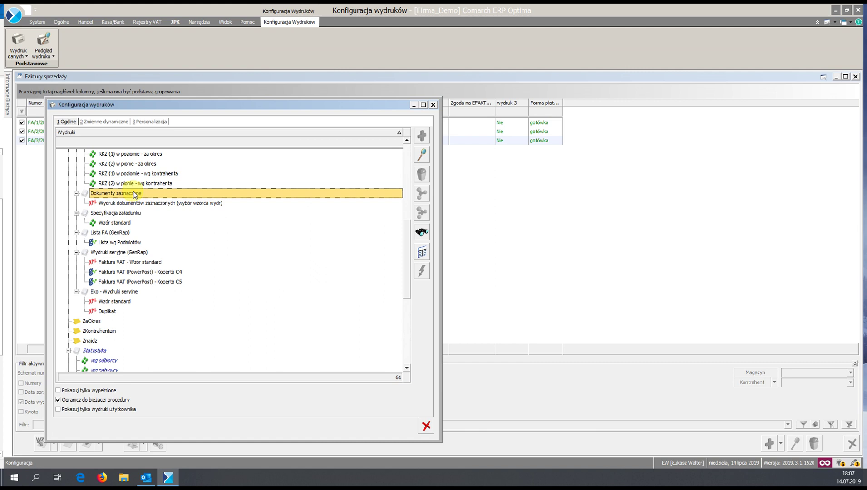
{"action": "left_click", "coordinate": [116, 214]}
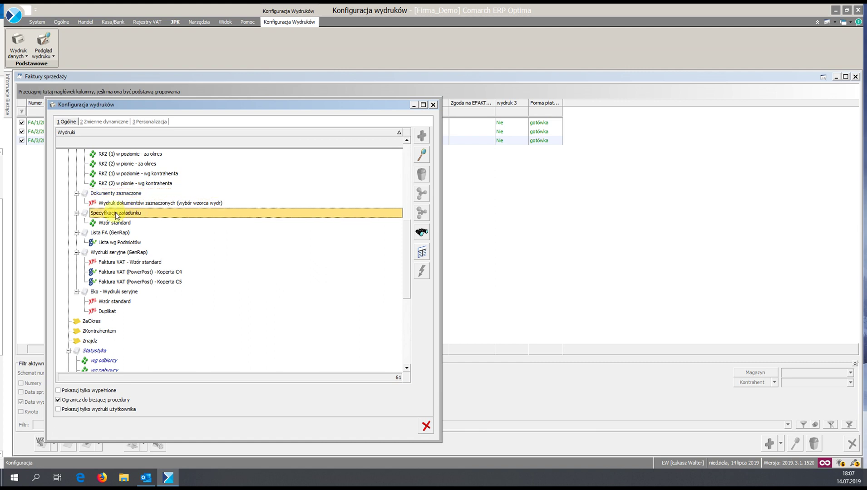
{"action": "double_click", "coordinate": [123, 235]}
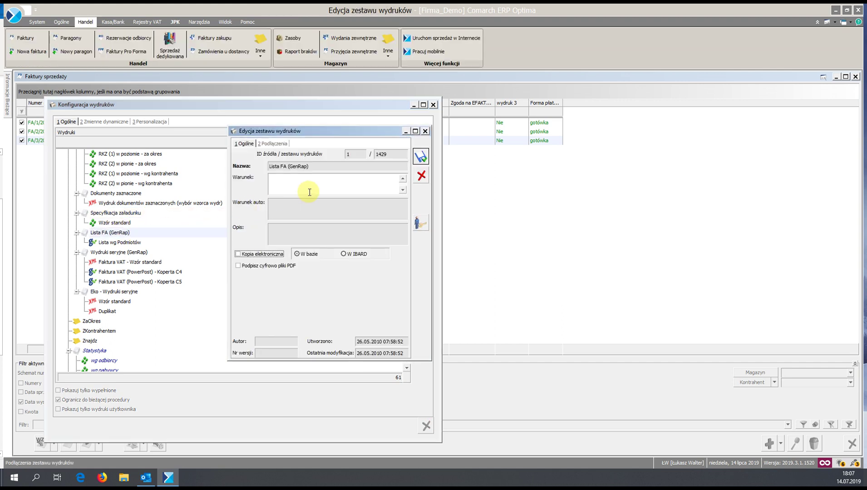
{"action": "type", "text": "1=2"}
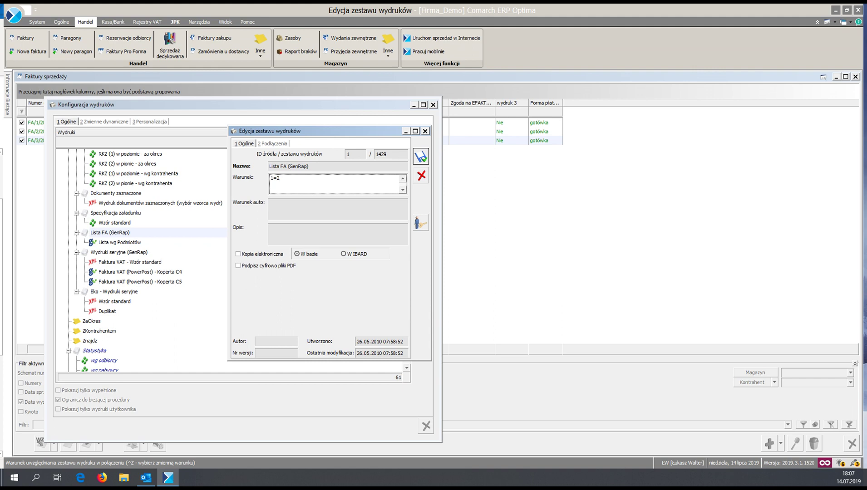
{"action": "key", "text": "ctrl+Return"}
Set the condition of the Statystyka print set to 1=2 and save it
{"action": "left_click", "coordinate": [134, 252]}
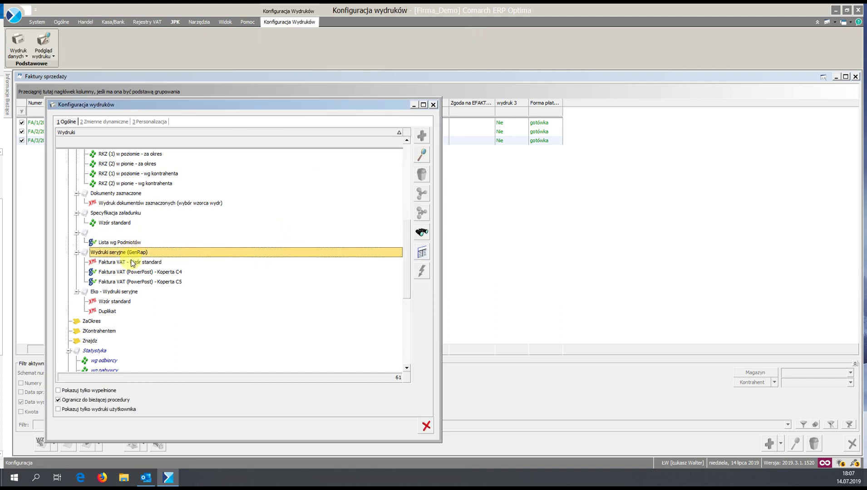
{"action": "scroll", "coordinate": [161, 284], "scroll_direction": "down", "scroll_amount": 2}
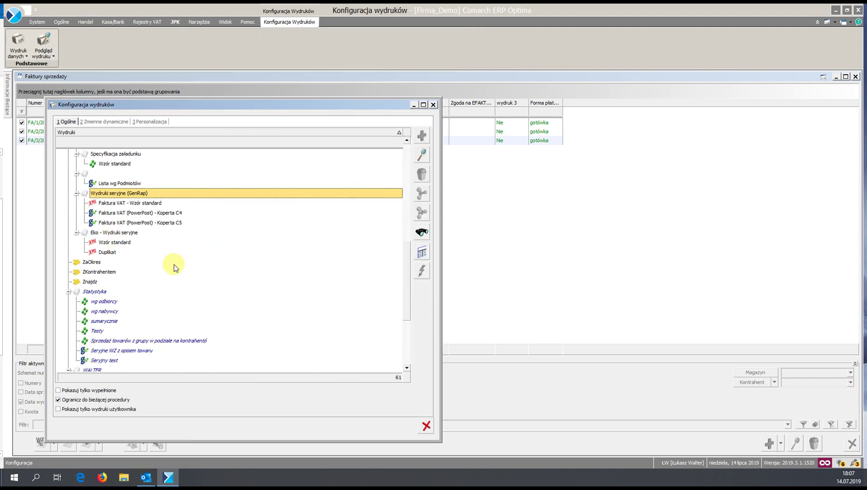
{"action": "scroll", "coordinate": [182, 265], "scroll_direction": "down", "scroll_amount": 3}
{"action": "left_click", "coordinate": [106, 202]}
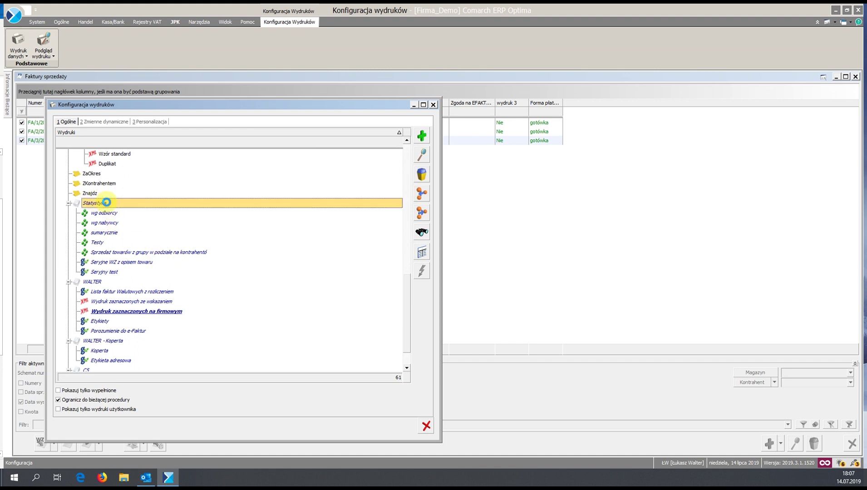
{"action": "double_click", "coordinate": [105, 202]}
{"action": "left_click", "coordinate": [319, 180]}
{"action": "type", "text": "1=2"}
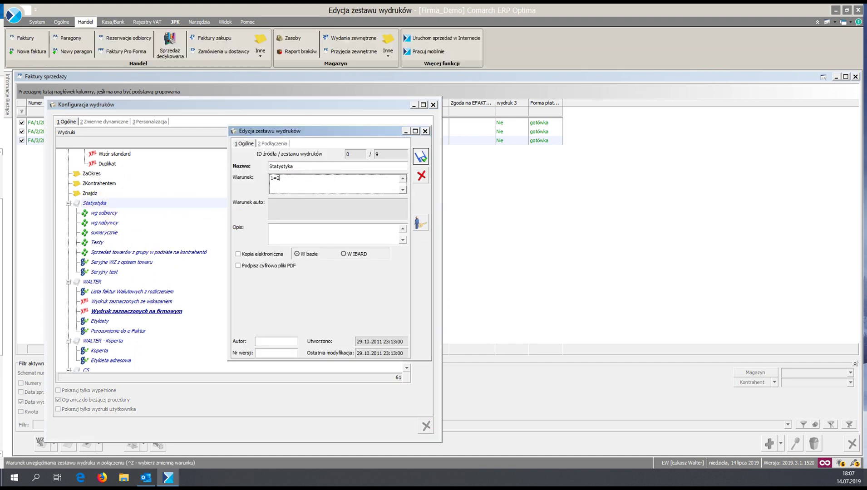
{"action": "key", "text": "Return"}
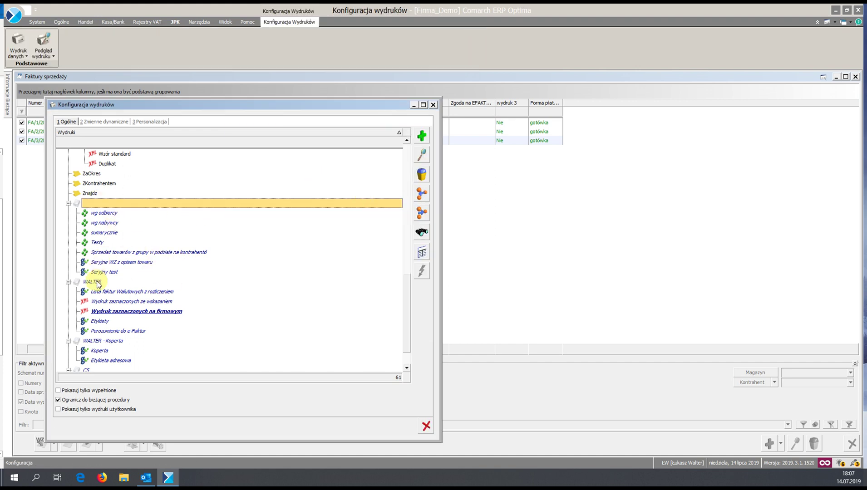
Set the condition of the WALTER print set to 1=2, save it, and close the print configuration
{"action": "left_click", "coordinate": [94, 282]}
{"action": "key", "text": "Return"}
{"action": "left_click", "coordinate": [295, 184]}
{"action": "type", "text": "1=2"}
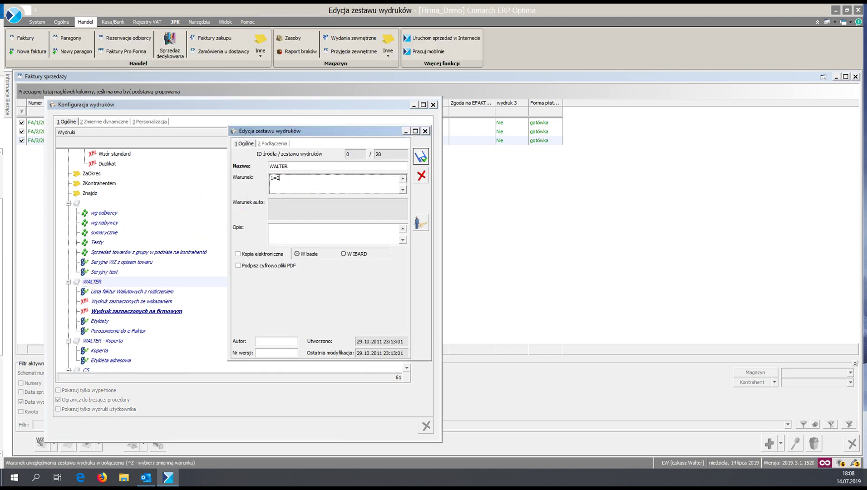
{"action": "key", "text": "Return"}
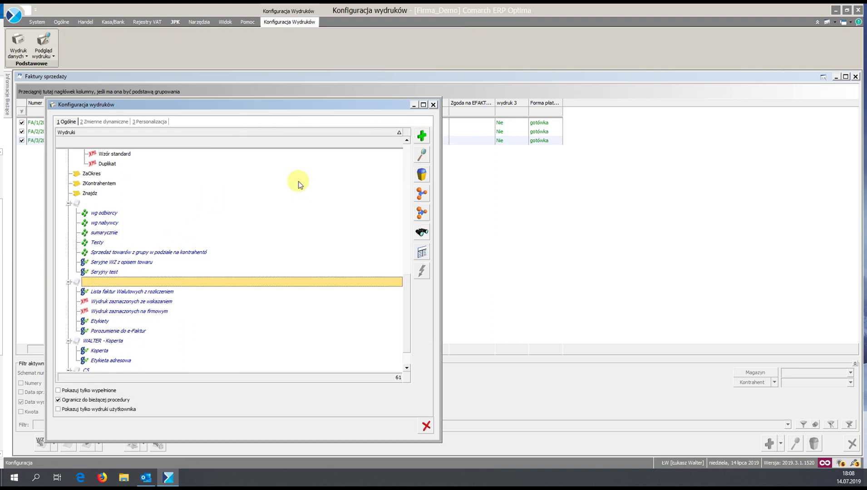
{"action": "left_click", "coordinate": [111, 341]}
{"action": "scroll", "coordinate": [114, 345], "scroll_direction": "down", "scroll_amount": 1}
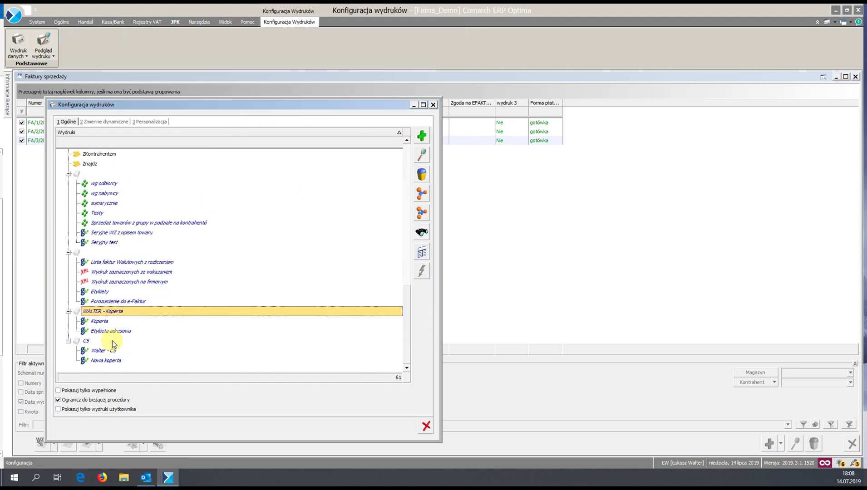
{"action": "left_click", "coordinate": [434, 105]}
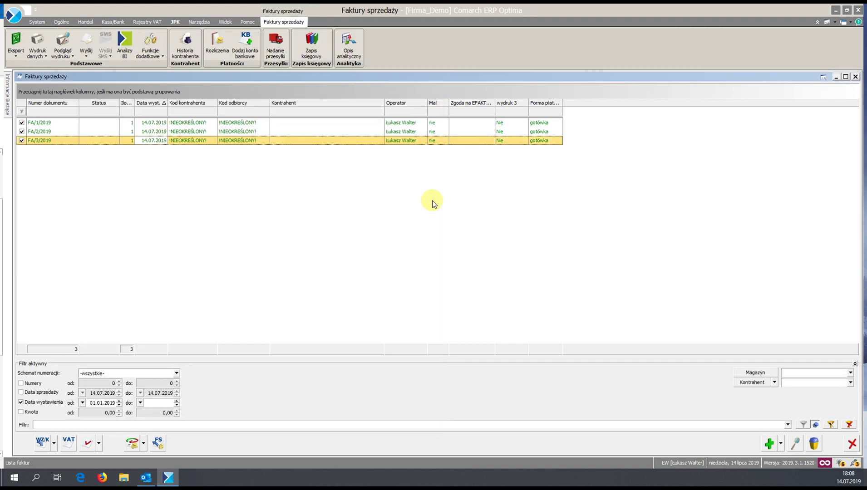
Check which print sets are still offered for previewing the marked invoices, including the layouts under Dokumenty zaznaczone and Wydruki seryjne (GenRap)
{"action": "left_click", "coordinate": [66, 52]}
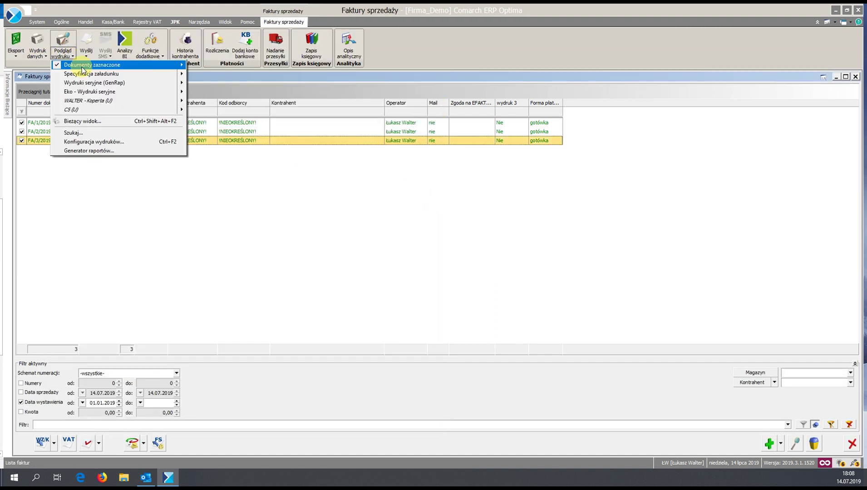
{"action": "mouse_move", "coordinate": [83, 68]}
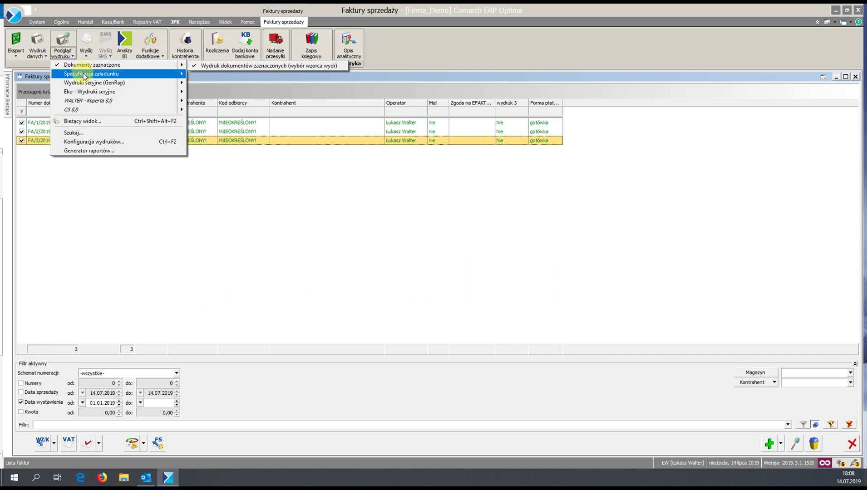
{"action": "mouse_move", "coordinate": [90, 84]}
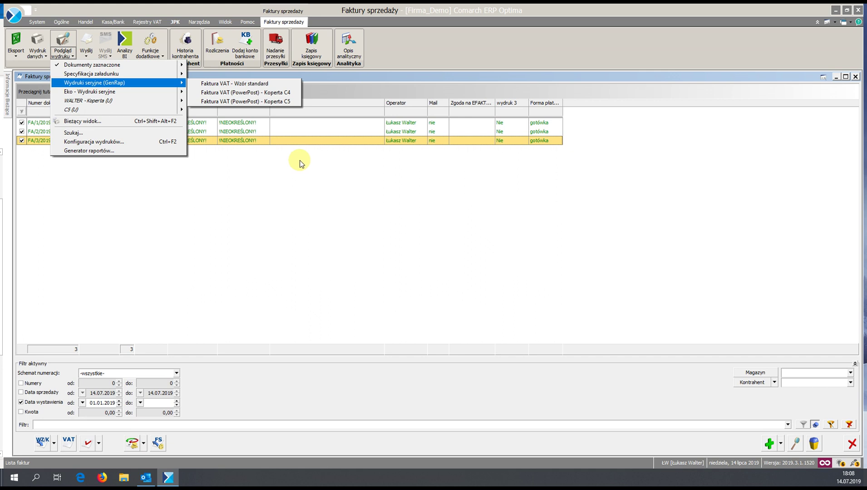
{"action": "left_click", "coordinate": [300, 164]}
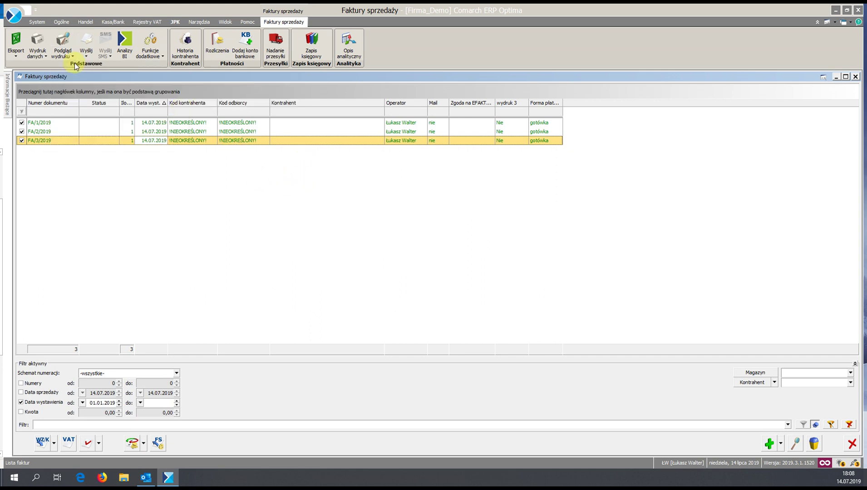
{"action": "left_click", "coordinate": [61, 54]}
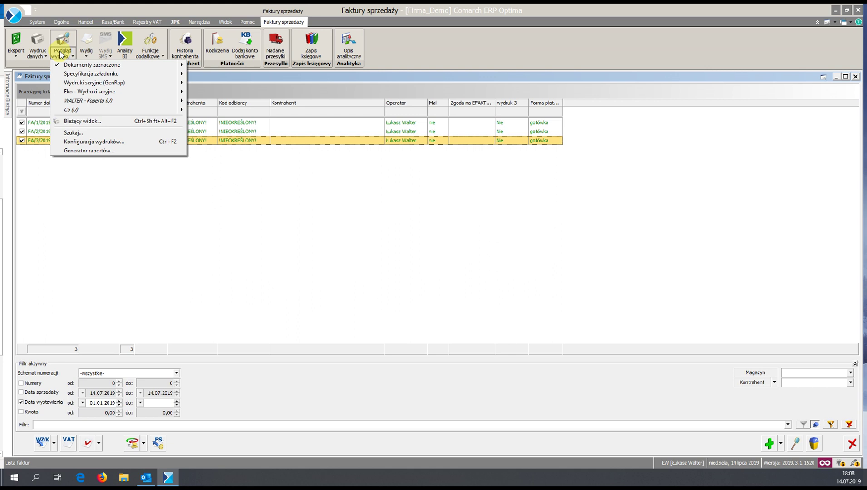
Check the condition of the KLIENCI print set in the print configuration, and close the configuration
{"action": "left_click", "coordinate": [96, 142]}
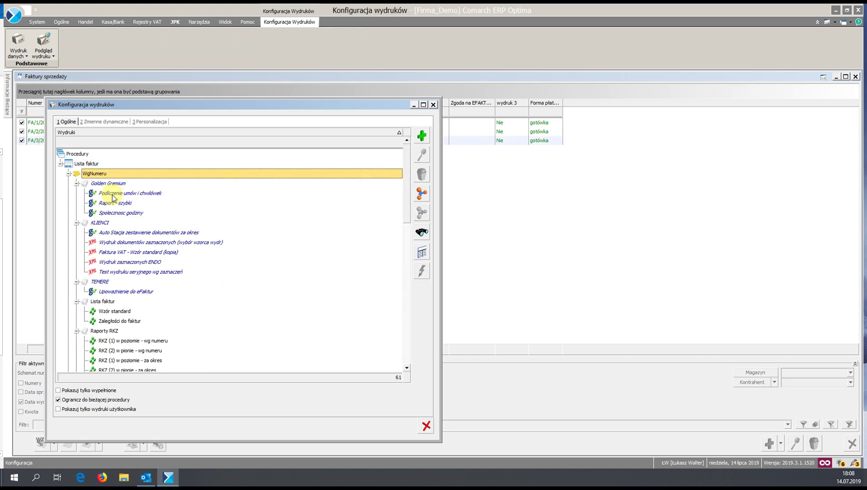
{"action": "left_click", "coordinate": [103, 224]}
{"action": "double_click", "coordinate": [103, 226]}
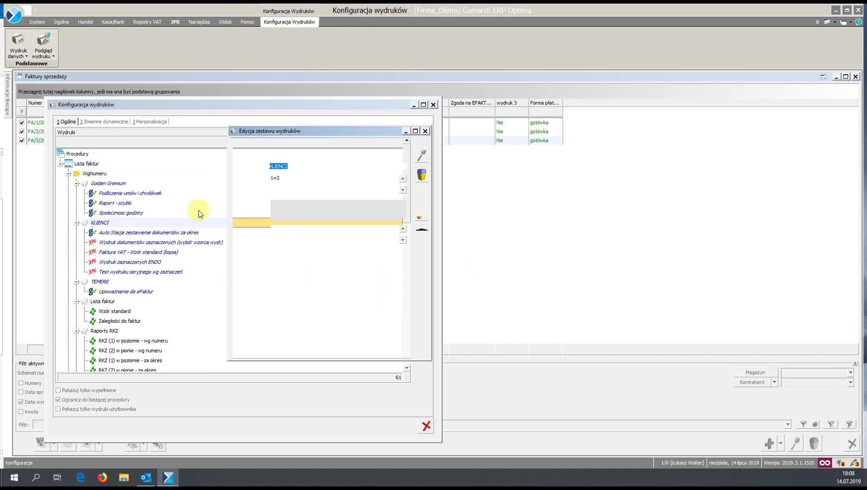
{"action": "left_click", "coordinate": [291, 179]}
{"action": "left_click_drag", "start_coordinate": [291, 179], "coordinate": [261, 179]}
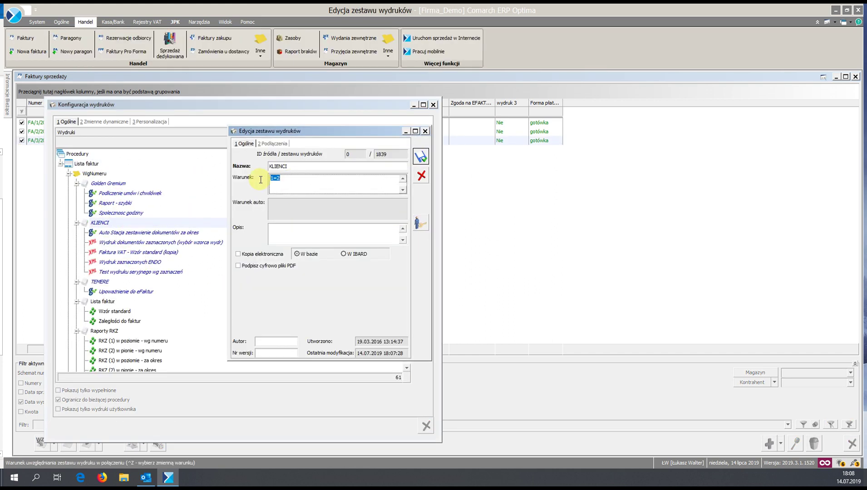
{"action": "left_click", "coordinate": [422, 175]}
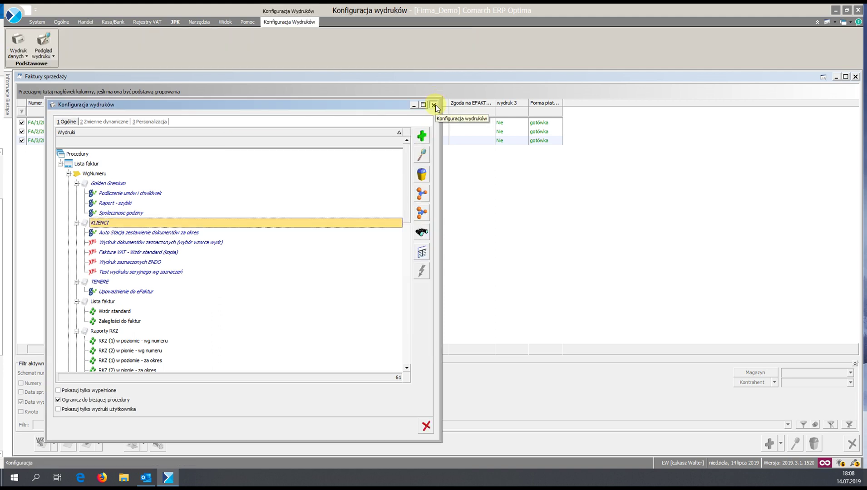
{"action": "left_click", "coordinate": [434, 105]}
{"action": "left_click", "coordinate": [857, 77]}
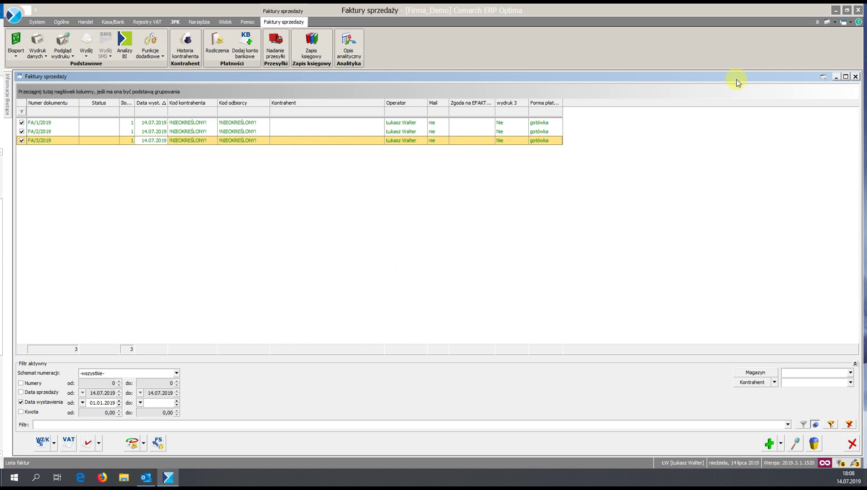
Open the program configuration's operator list and display the access blocks (Blokady dostępu) of the currently logged-in operator
{"action": "left_click", "coordinate": [36, 22]}
{"action": "left_click", "coordinate": [62, 45]}
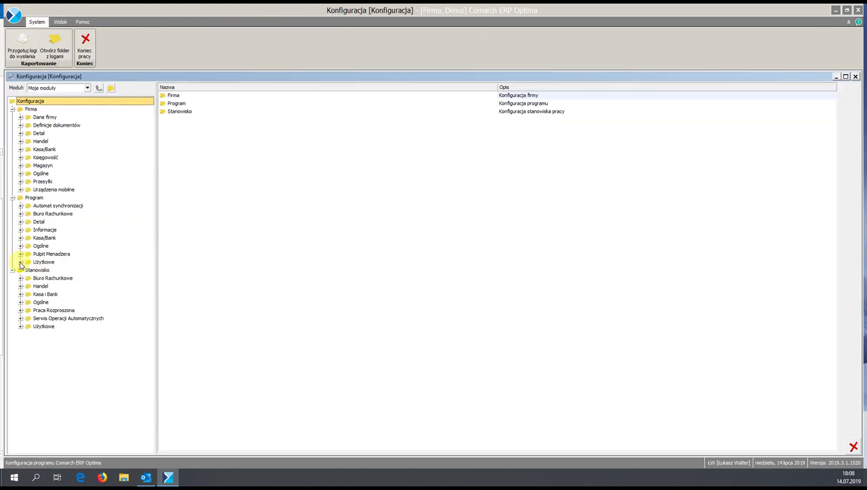
{"action": "left_click", "coordinate": [21, 262]}
{"action": "left_click", "coordinate": [54, 279]}
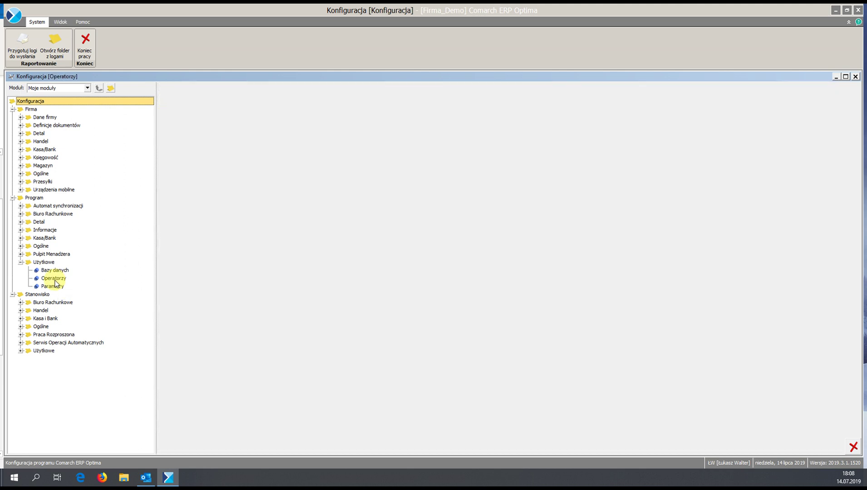
{"action": "double_click", "coordinate": [175, 121]}
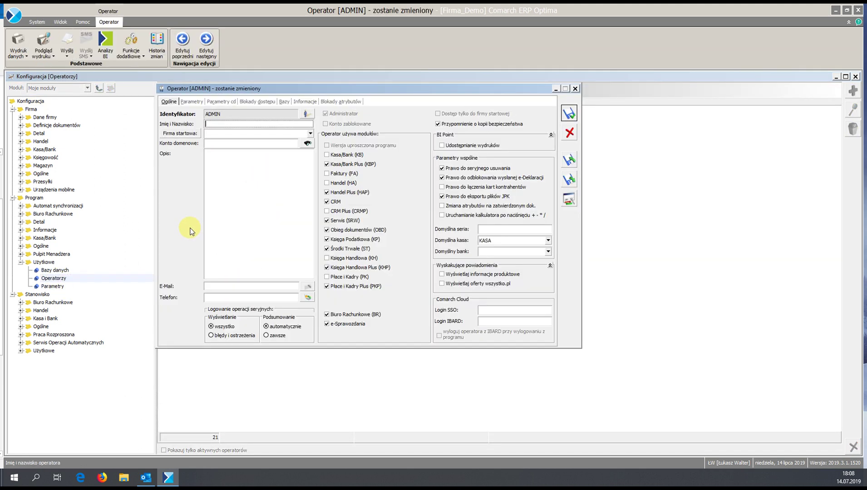
{"action": "key", "text": "Escape"}
{"action": "double_click", "coordinate": [169, 228]}
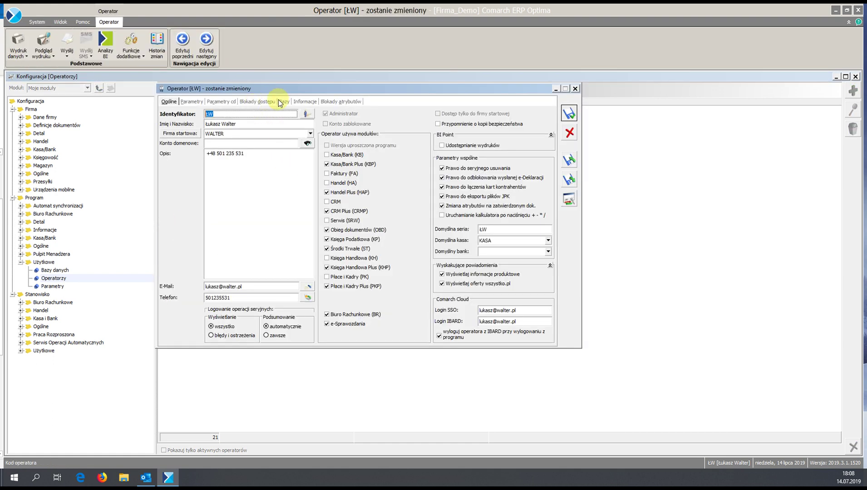
{"action": "left_click", "coordinate": [257, 102]}
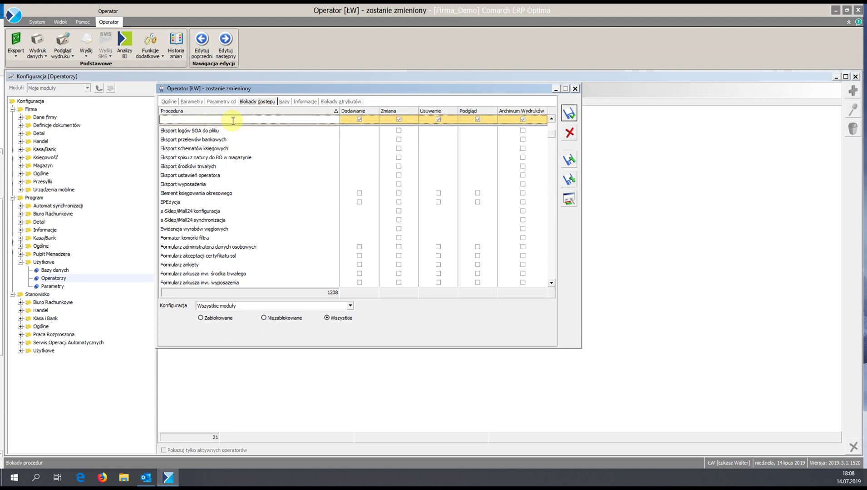
Block changes (Zmiana) to the procedure Konfiguracja wydruków for this operator, save the operator card and close the configuration
{"action": "left_click", "coordinate": [233, 120]}
{"action": "type", "text": "konfi"}
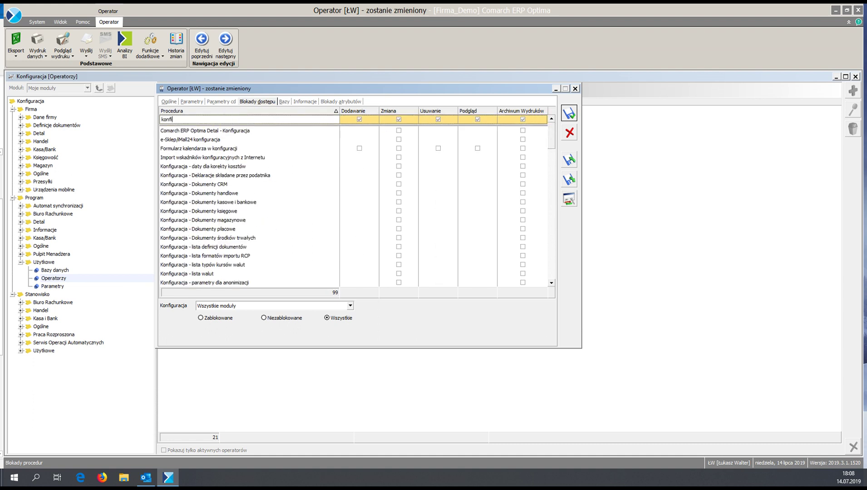
{"action": "type", "text": "guracja wy"}
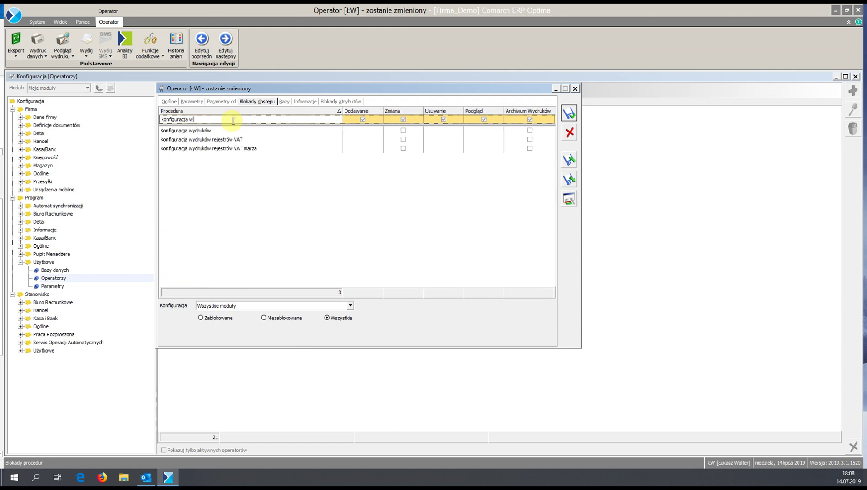
{"action": "left_click", "coordinate": [195, 131]}
{"action": "left_click", "coordinate": [403, 130]}
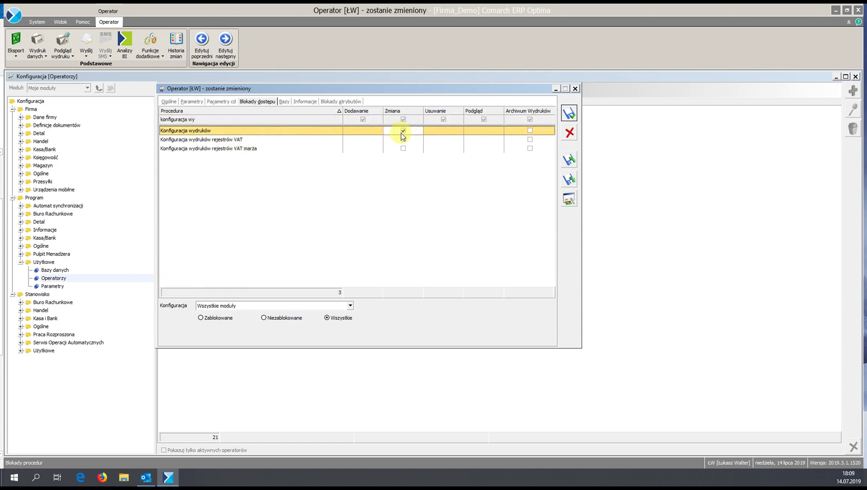
{"action": "left_click", "coordinate": [570, 113]}
{"action": "left_click", "coordinate": [494, 236]}
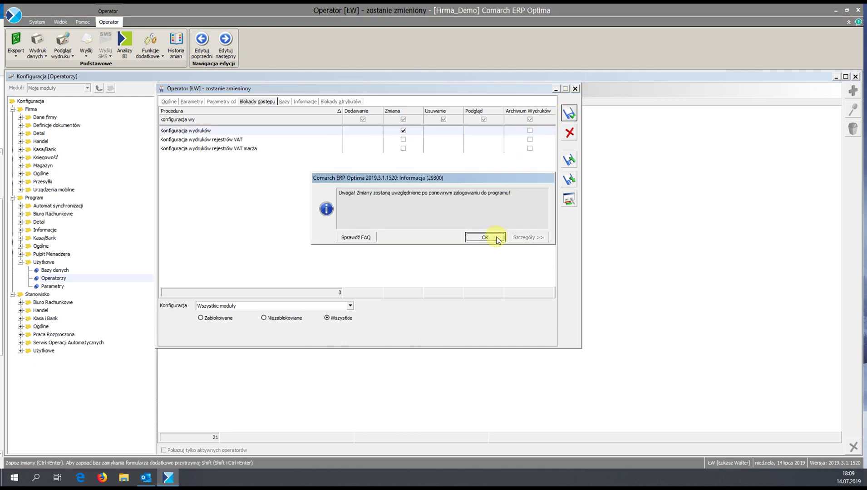
{"action": "left_click", "coordinate": [575, 88]}
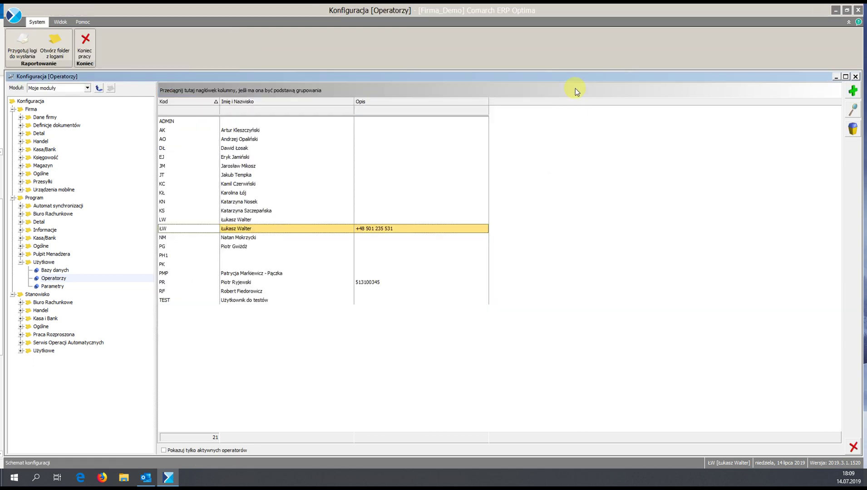
{"action": "left_click", "coordinate": [855, 76]}
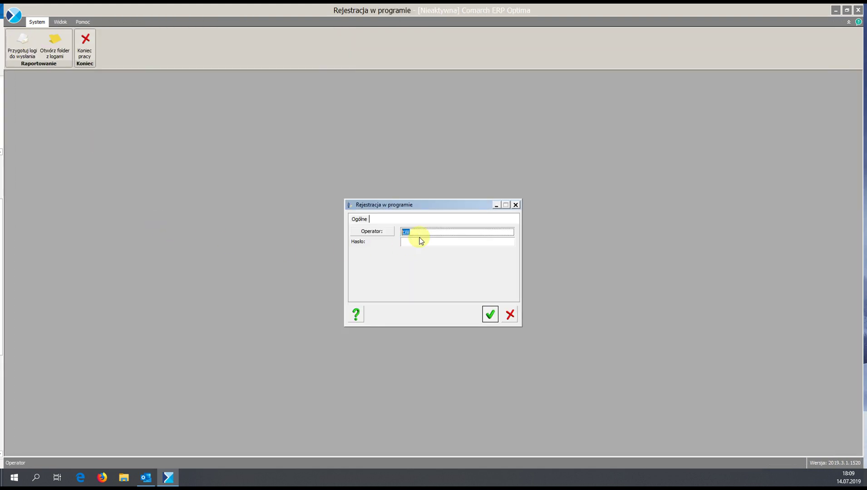
Enter the account password to log back in as the same operator for the company Firma_Demo
{"action": "left_click", "coordinate": [422, 241]}
{"action": "type", "text": "****"}
{"action": "key", "text": "Tab"}
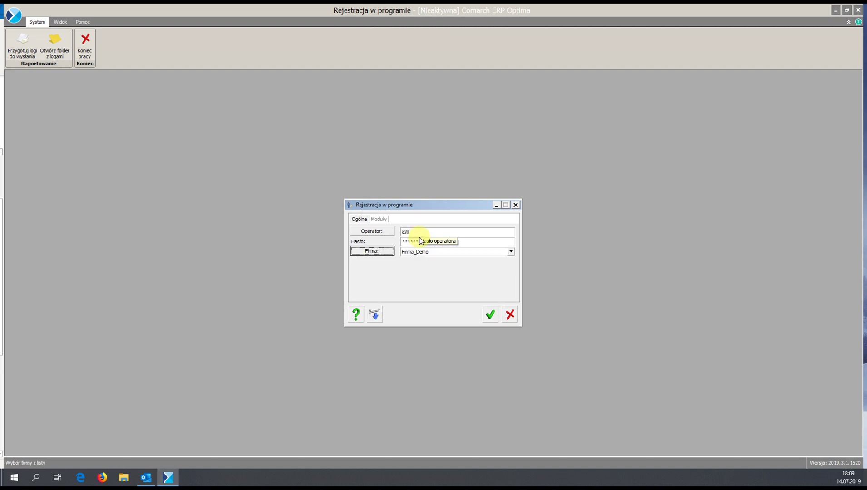
Keep only the Kasa/Bank Plus (KBP) and Handel Plus (HAP) modules for the session and complete the login
{"action": "left_click", "coordinate": [379, 219]}
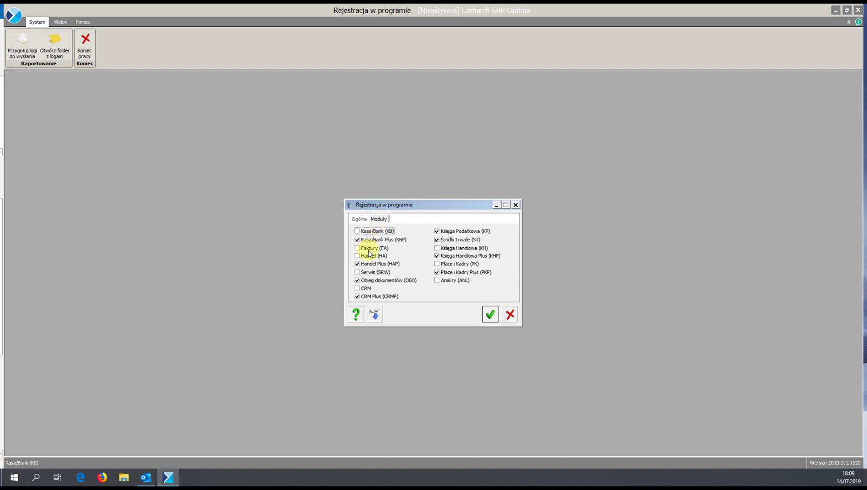
{"action": "left_click", "coordinate": [377, 297]}
{"action": "left_click", "coordinate": [437, 231]}
{"action": "left_click", "coordinate": [437, 240]}
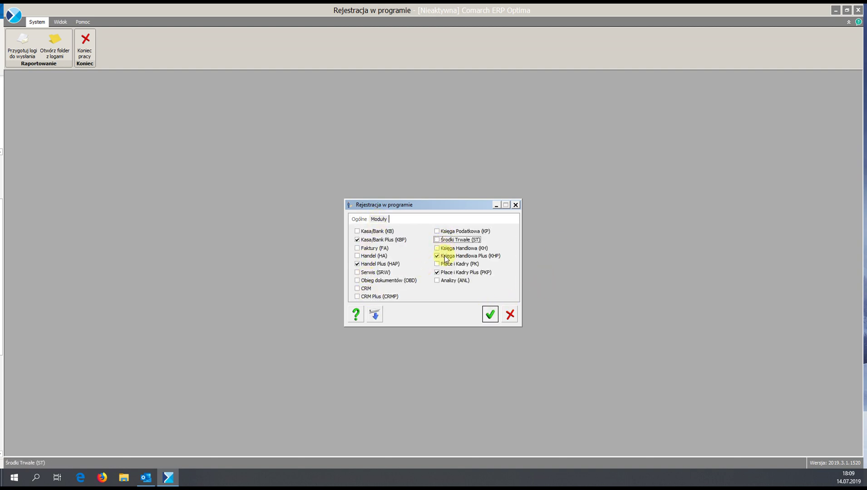
{"action": "left_click", "coordinate": [437, 256]}
{"action": "left_click", "coordinate": [437, 272]}
{"action": "left_click", "coordinate": [489, 315]}
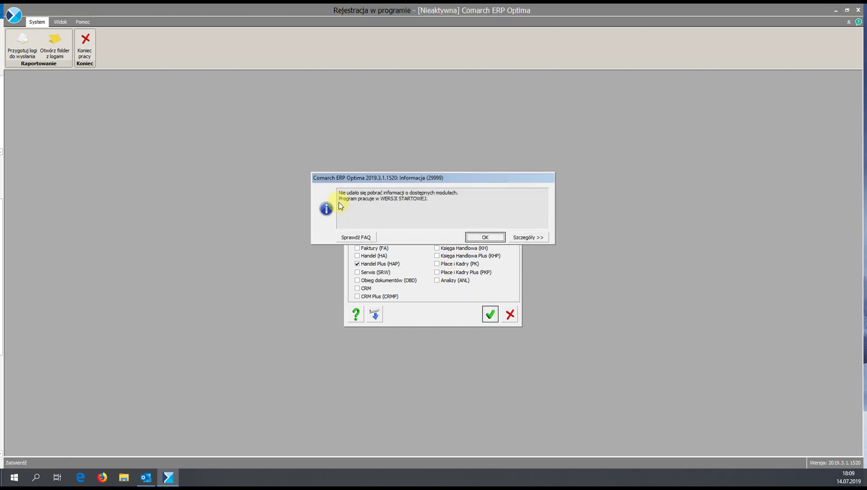
{"action": "left_click", "coordinate": [485, 238]}
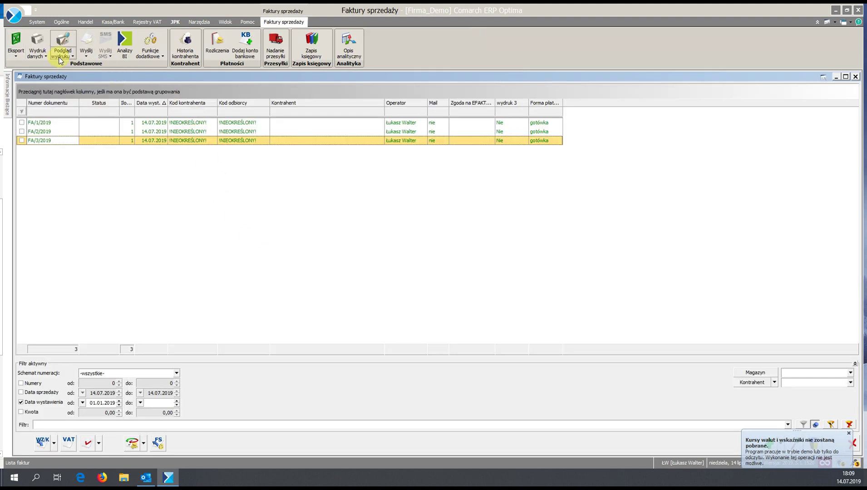
Try to open the print configuration from the sales invoices list to test the operator's block
{"action": "left_click", "coordinate": [72, 56]}
{"action": "left_click", "coordinate": [176, 196]}
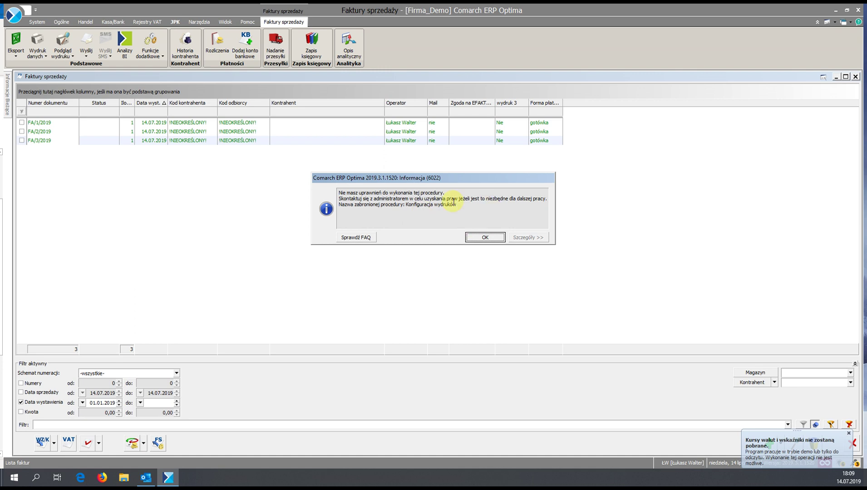
{"action": "left_click", "coordinate": [472, 238]}
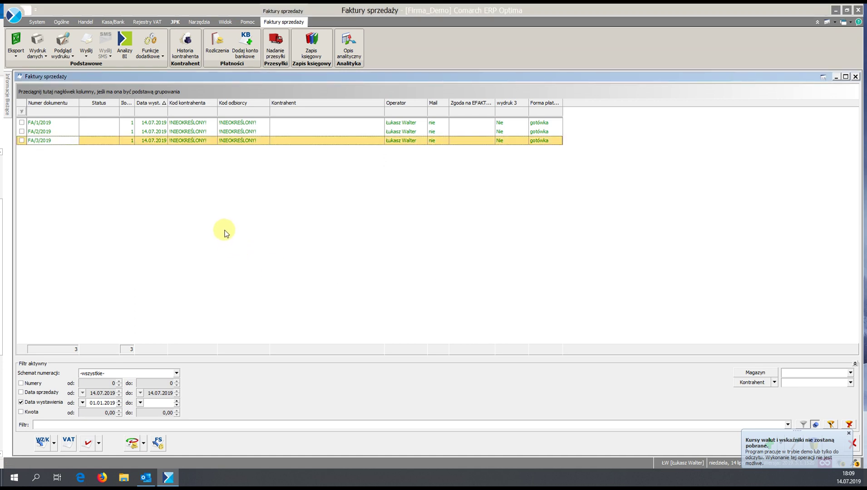
View the printouts listed in the report generator for the sales invoices list, and close it
{"action": "left_click", "coordinate": [65, 55]}
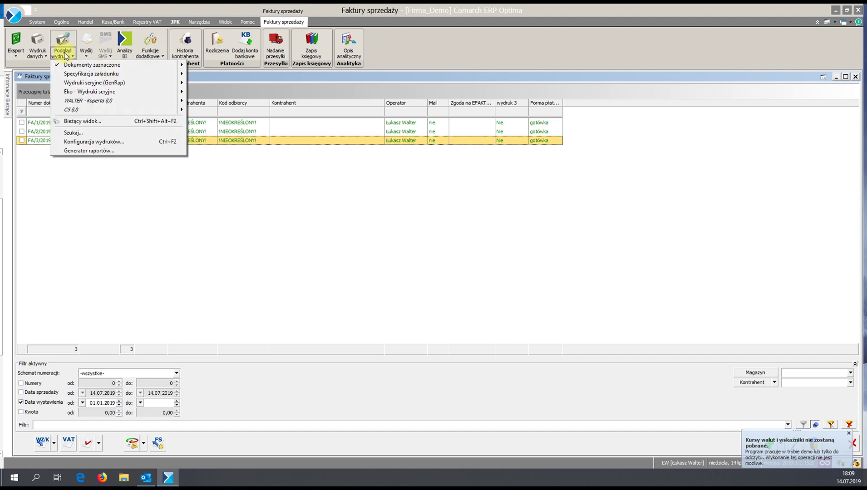
{"action": "left_click", "coordinate": [103, 151]}
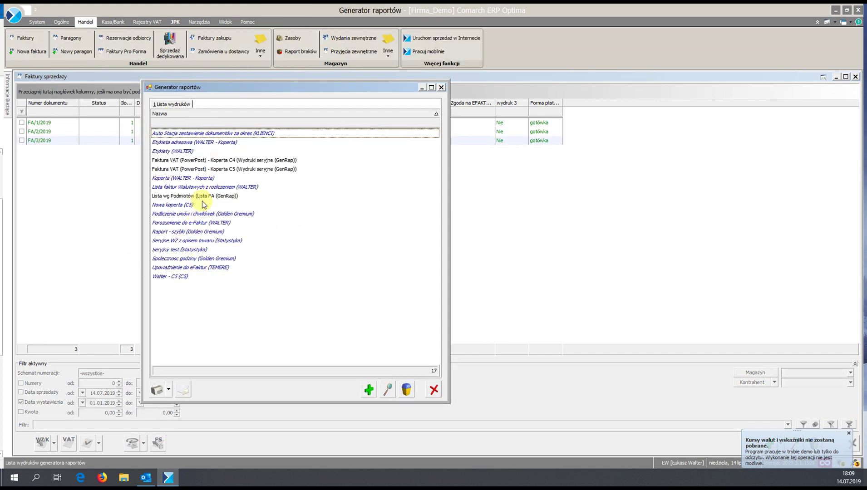
{"action": "key", "text": "Escape"}
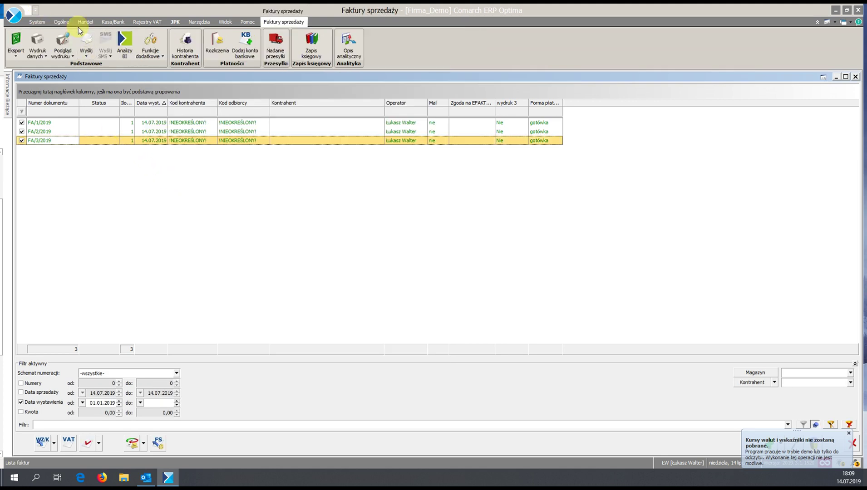
Mark all three invoices and open the report Lista wg Podmiotów (Lista FA (GenRap)) for editing from the report generator
{"action": "left_click", "coordinate": [72, 57]}
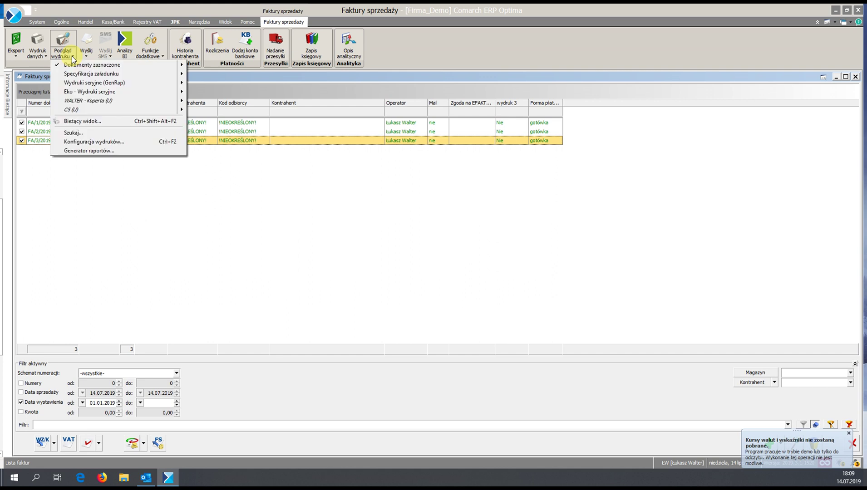
{"action": "left_click", "coordinate": [103, 152]}
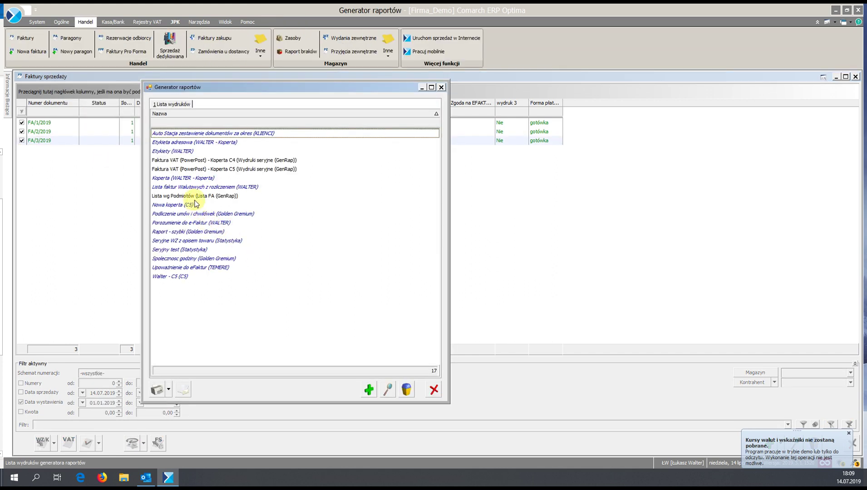
{"action": "left_click", "coordinate": [191, 197]}
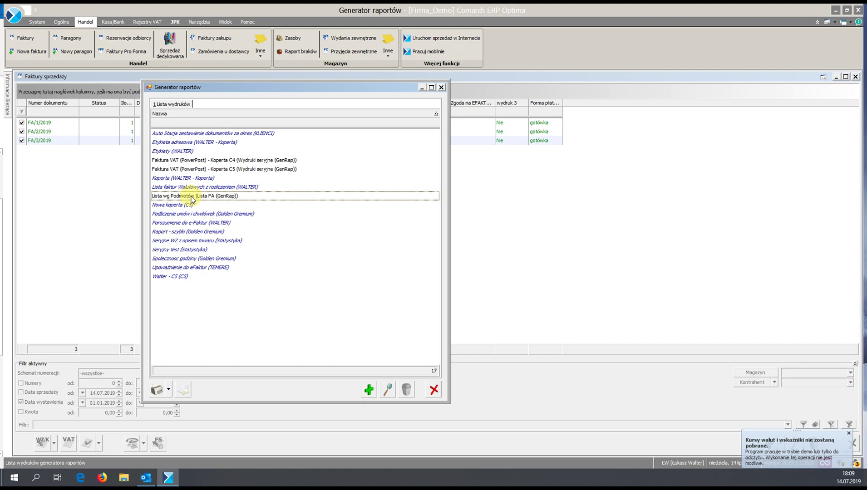
{"action": "left_click", "coordinate": [389, 389]}
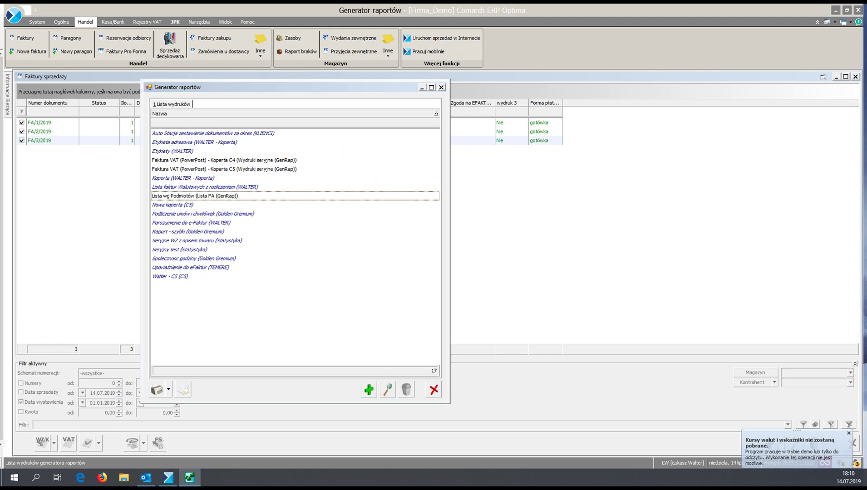
Maximize the OCEAN GenRap window and display the loaded report to check whether invoice amounts are exposed
{"action": "left_click_drag", "start_coordinate": [401, 19], "coordinate": [388, 52]}
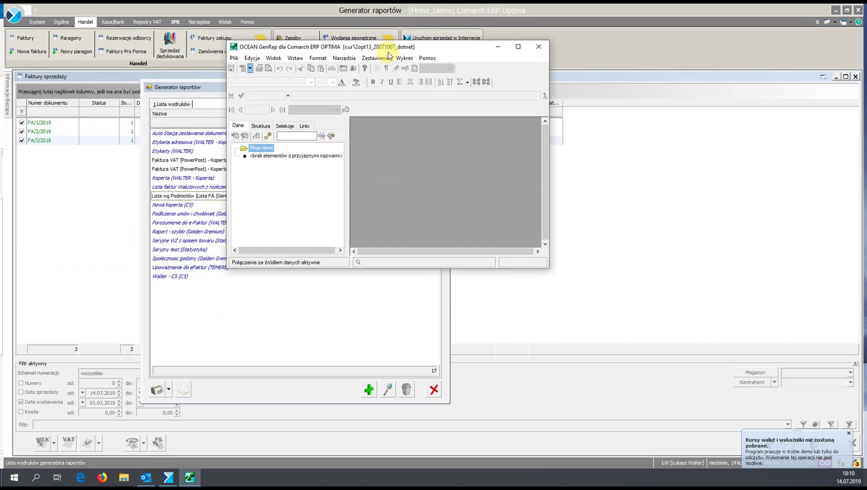
{"action": "double_click", "coordinate": [389, 52]}
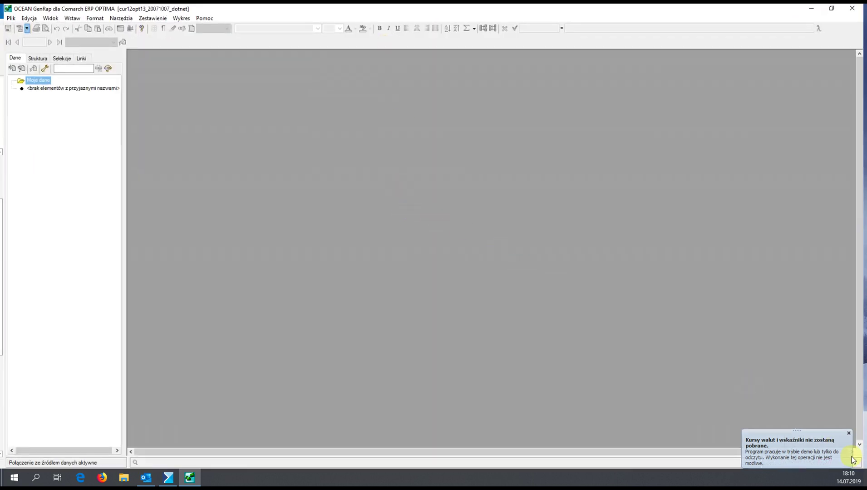
{"action": "left_click", "coordinate": [849, 436]}
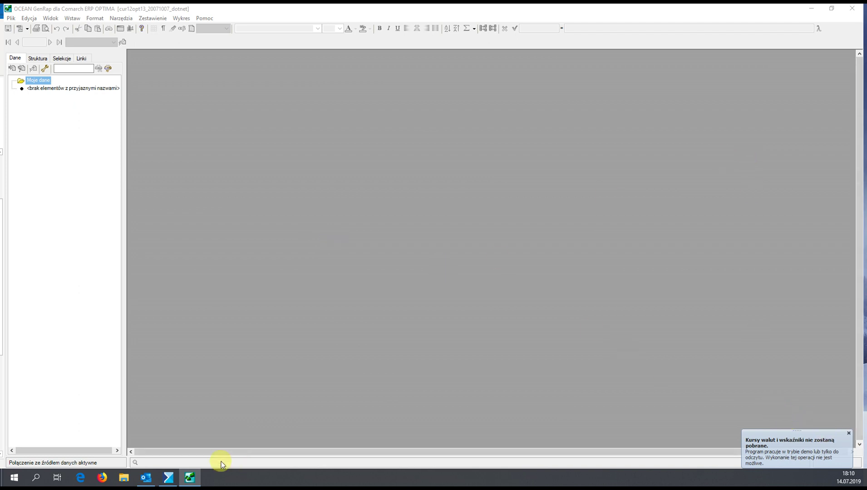
{"action": "left_click", "coordinate": [190, 477]}
{"action": "left_click", "coordinate": [189, 477]}
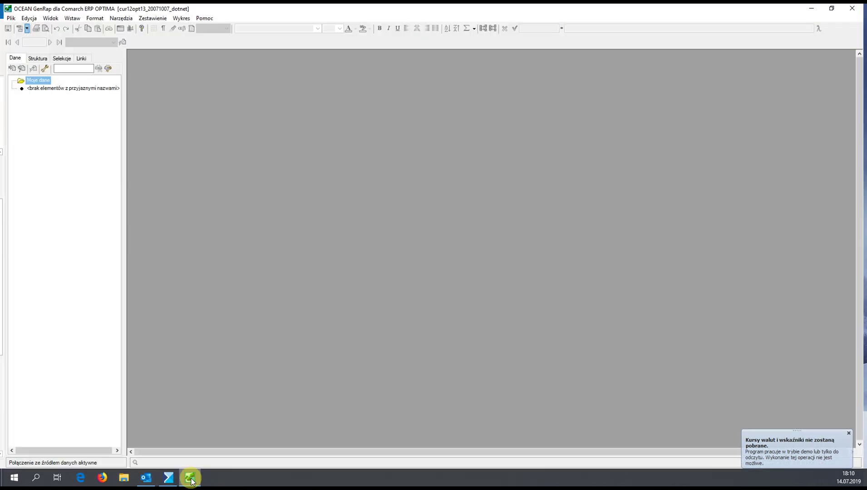
{"action": "mouse_move", "coordinate": [173, 483]}
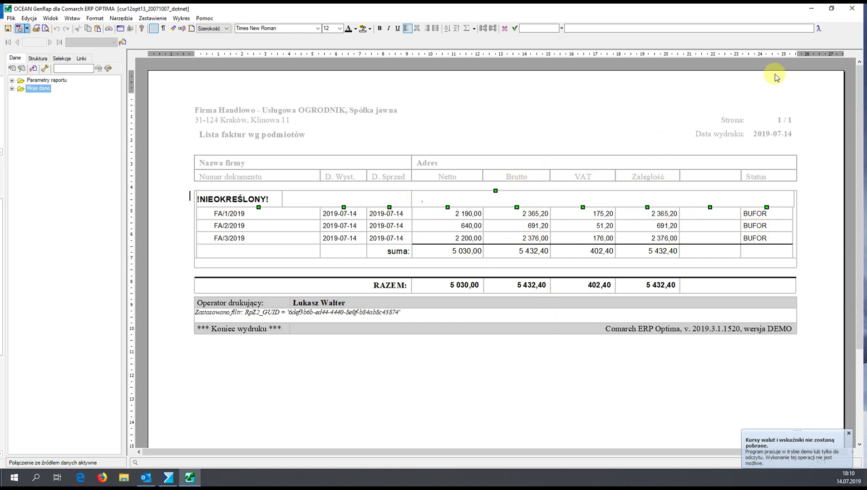
Close the report in OCEAN GenRap without saving it, and close the report generator list in Comarch ERP Optima
{"action": "left_click", "coordinate": [853, 8]}
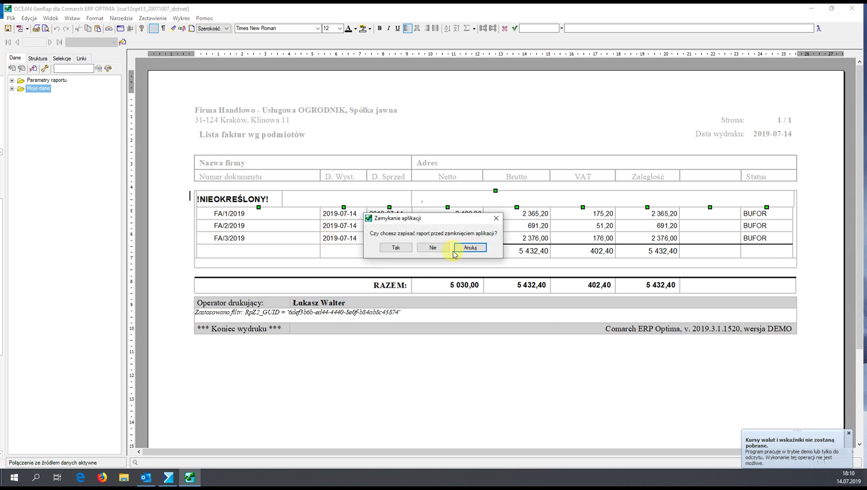
{"action": "left_click", "coordinate": [427, 248]}
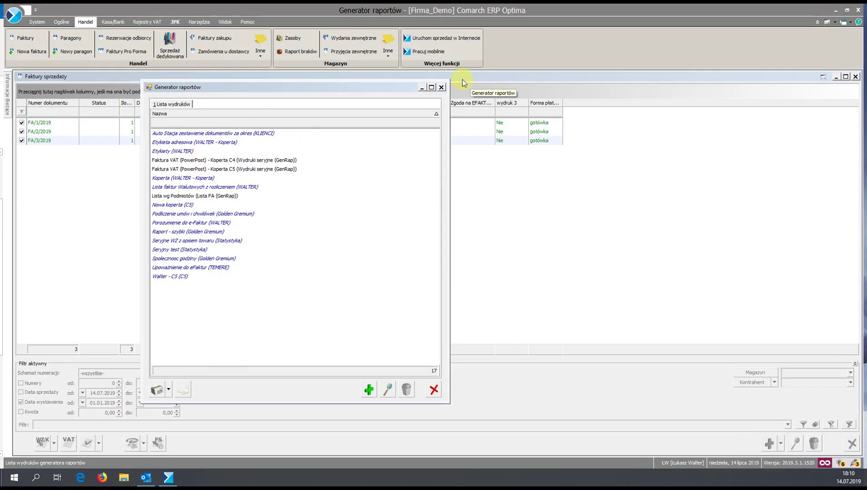
{"action": "left_click", "coordinate": [441, 87]}
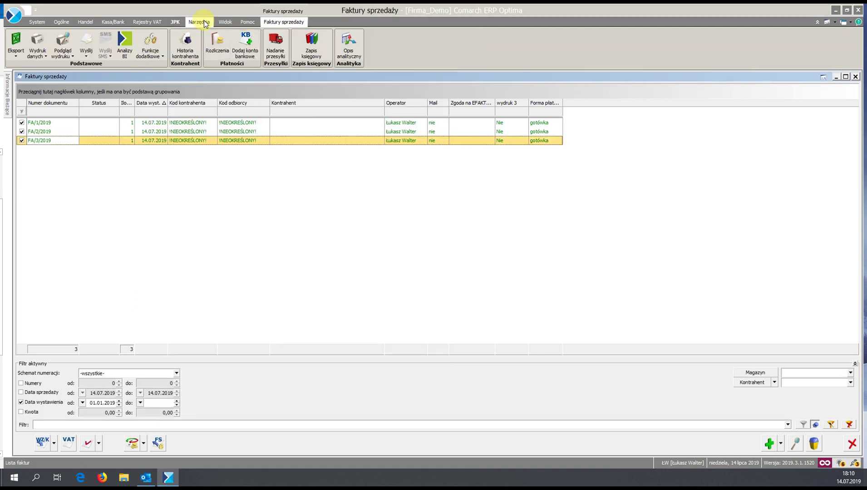
Block operator ŁW from the procedure Lista do uproszczonej edycji wydruków GenRap, save the access block, and close the report generator
{"action": "left_click", "coordinate": [192, 24]}
{"action": "left_click", "coordinate": [16, 44]}
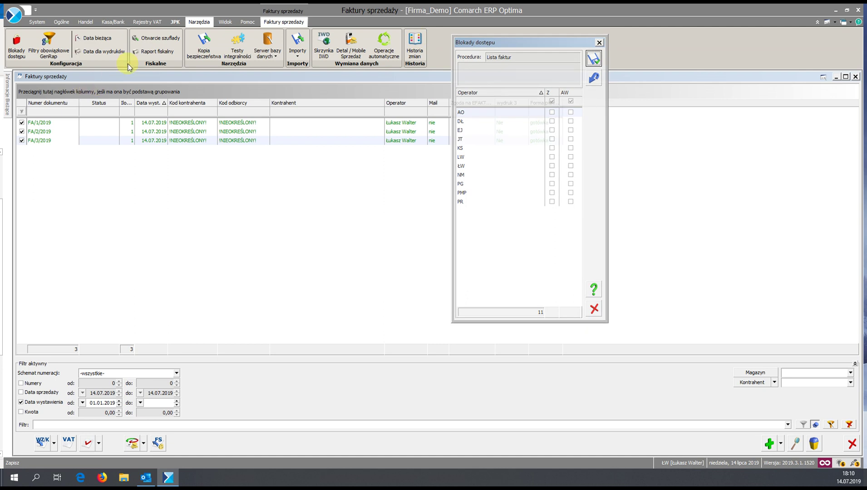
{"action": "left_click", "coordinate": [101, 166]}
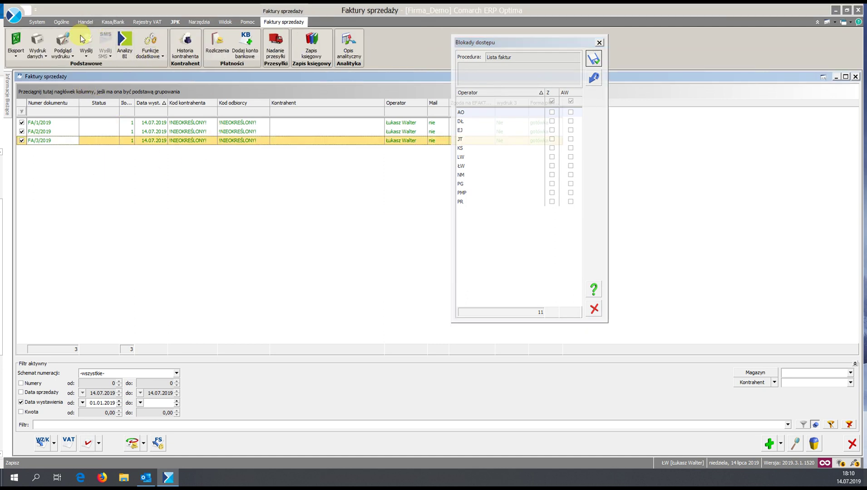
{"action": "left_click", "coordinate": [72, 56]}
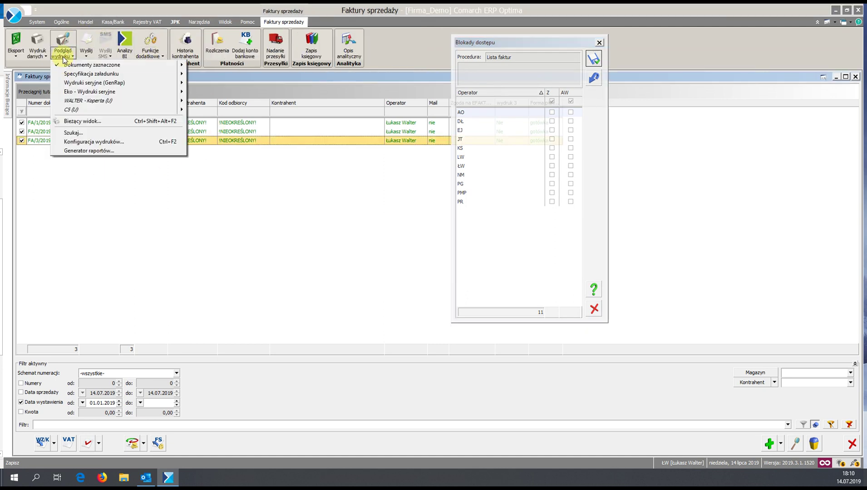
{"action": "left_click", "coordinate": [105, 153]}
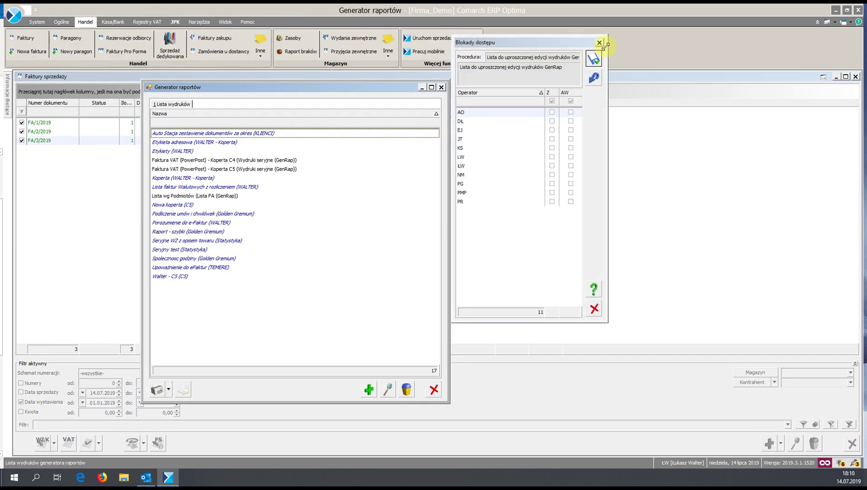
{"action": "left_click_drag", "start_coordinate": [606, 46], "coordinate": [721, 48]}
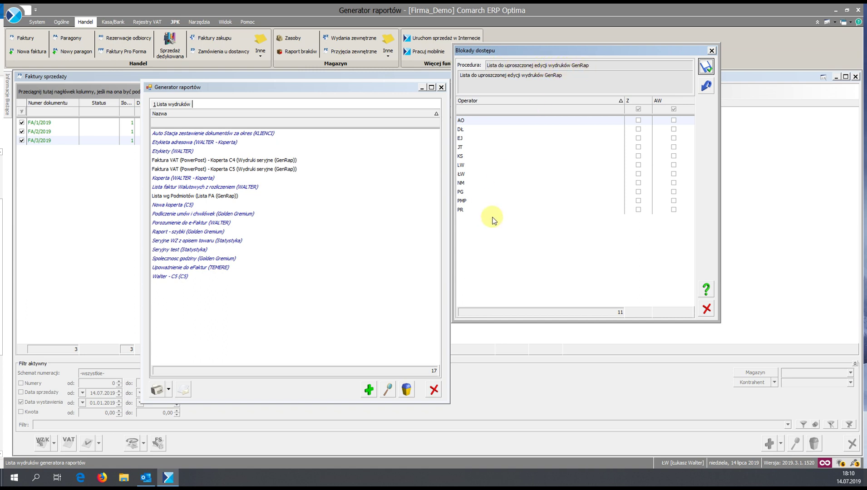
{"action": "left_click", "coordinate": [639, 175]}
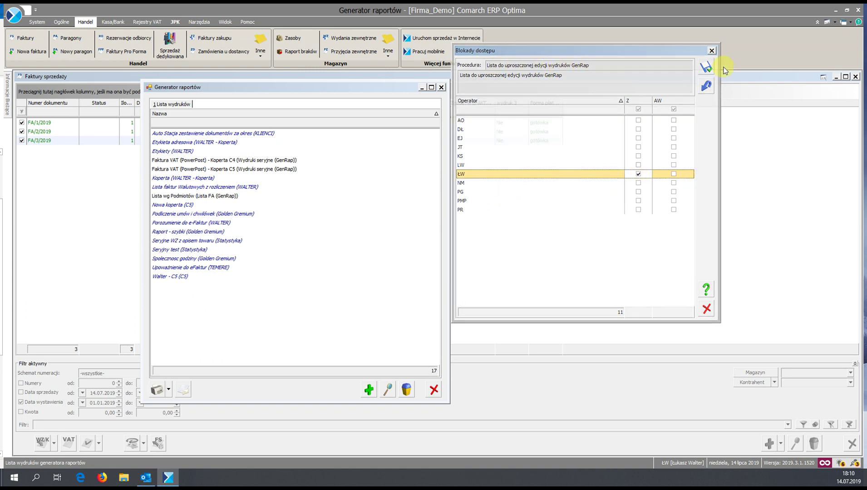
{"action": "left_click", "coordinate": [706, 67]}
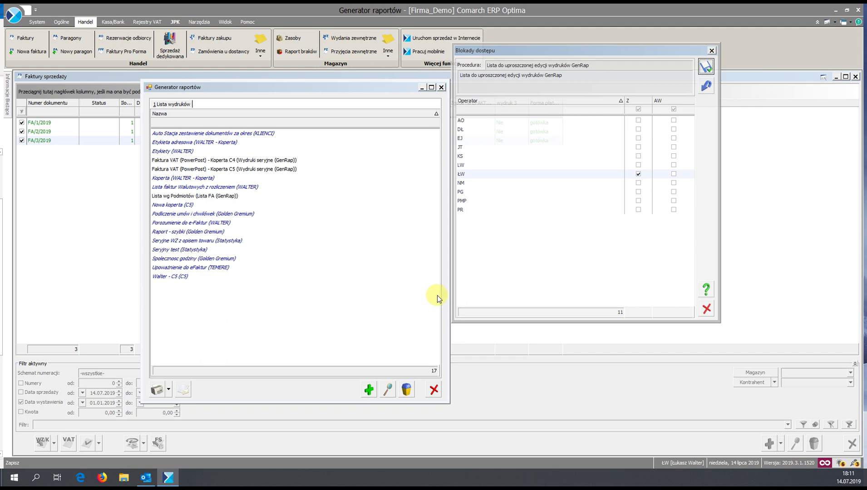
{"action": "left_click", "coordinate": [442, 88]}
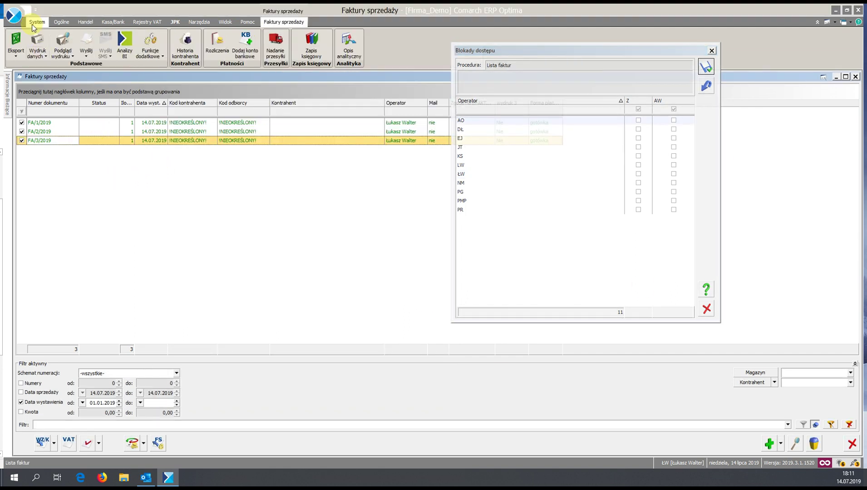
Log in again to Firma_Demo as operator ŁW with the account password
{"action": "left_click", "coordinate": [37, 22]}
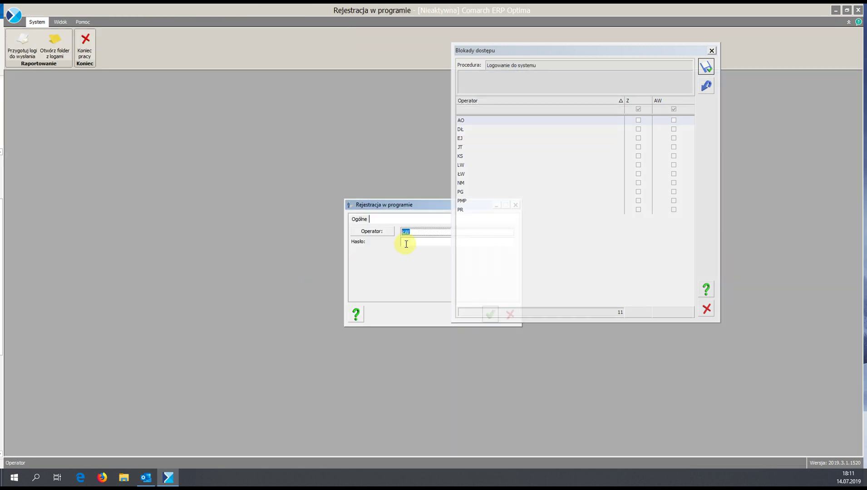
{"action": "left_click", "coordinate": [408, 244]}
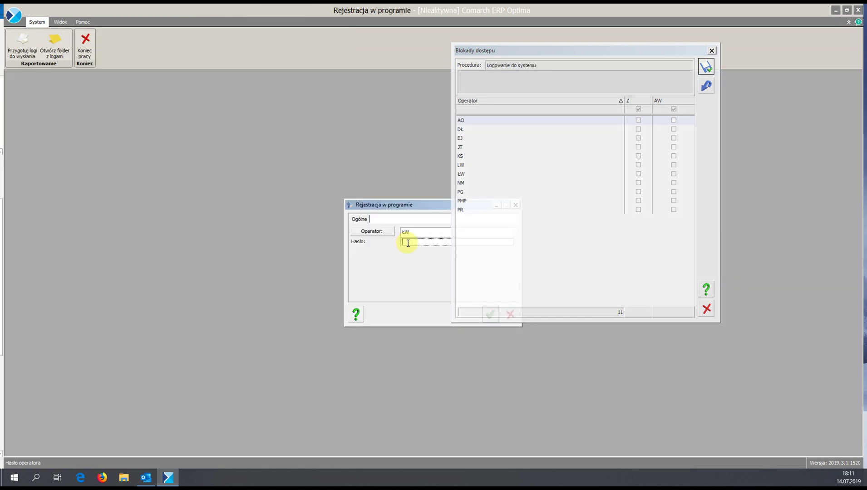
{"action": "key", "text": "Return"}
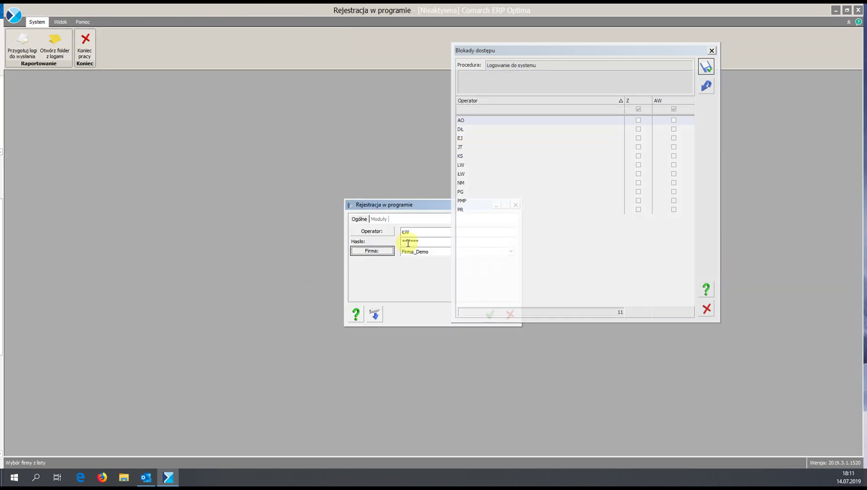
{"action": "left_click_drag", "start_coordinate": [428, 205], "coordinate": [326, 199]}
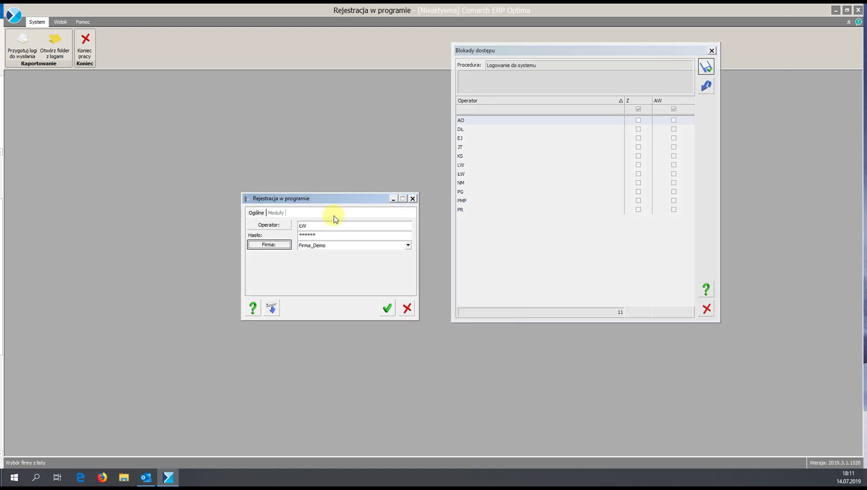
{"action": "left_click", "coordinate": [388, 312]}
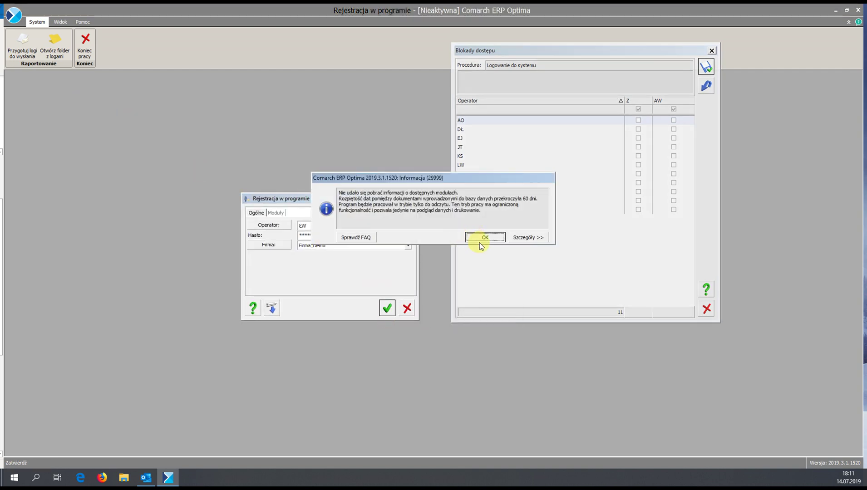
{"action": "left_click", "coordinate": [481, 241]}
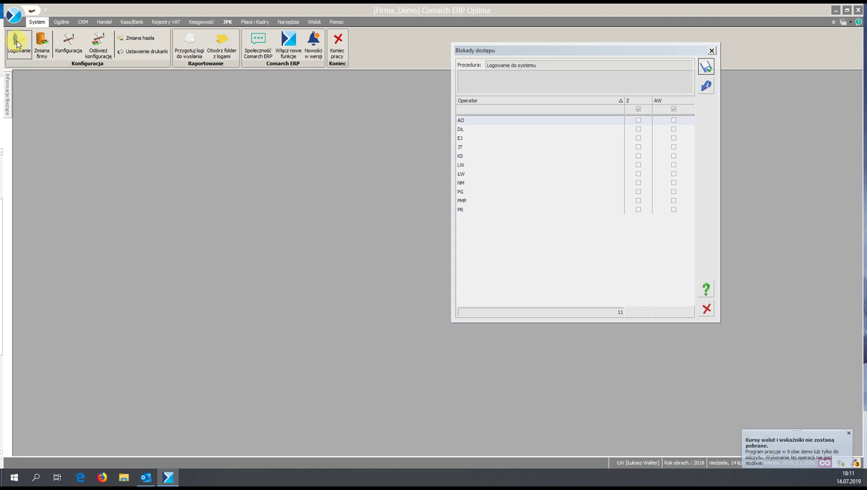
Restart the login for operator ŁW and enter the account password
{"action": "left_click", "coordinate": [17, 44]}
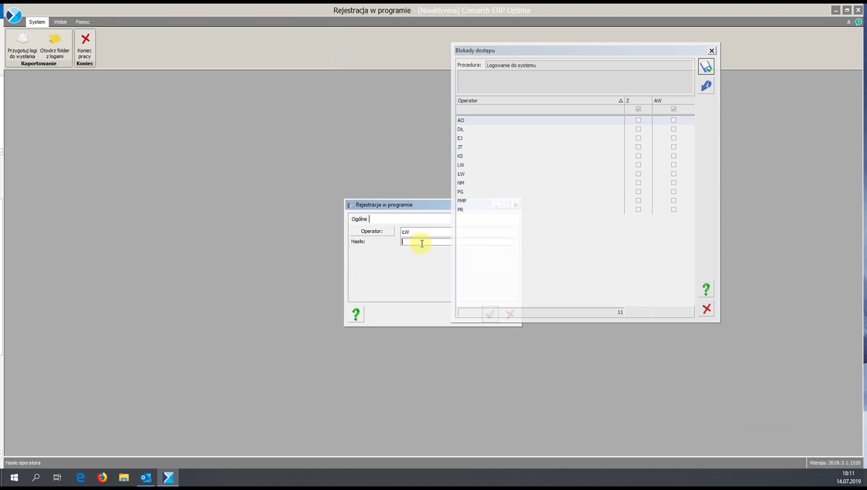
{"action": "type", "text": "*****"}
{"action": "key", "text": "Return"}
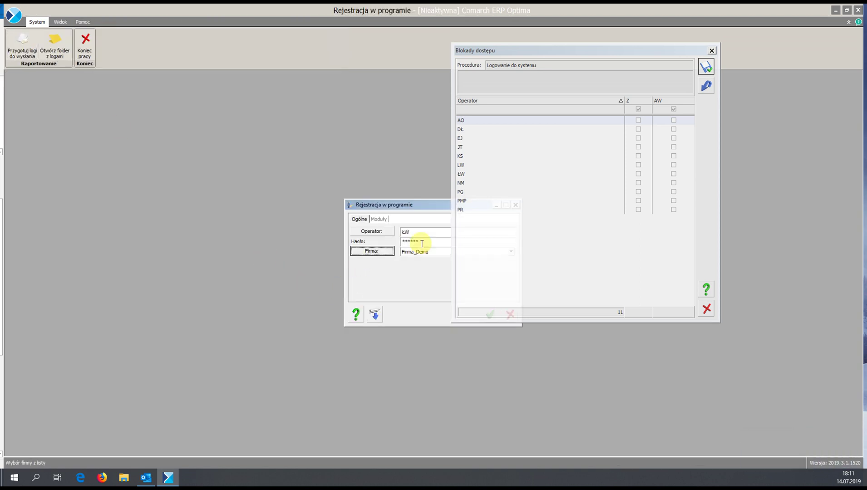
Leave only the Kasa/Bank Plus and Handel Plus modules selected for the session, and complete the login to Firma_Demo
{"action": "left_click", "coordinate": [378, 219]}
{"action": "left_click", "coordinate": [371, 280]}
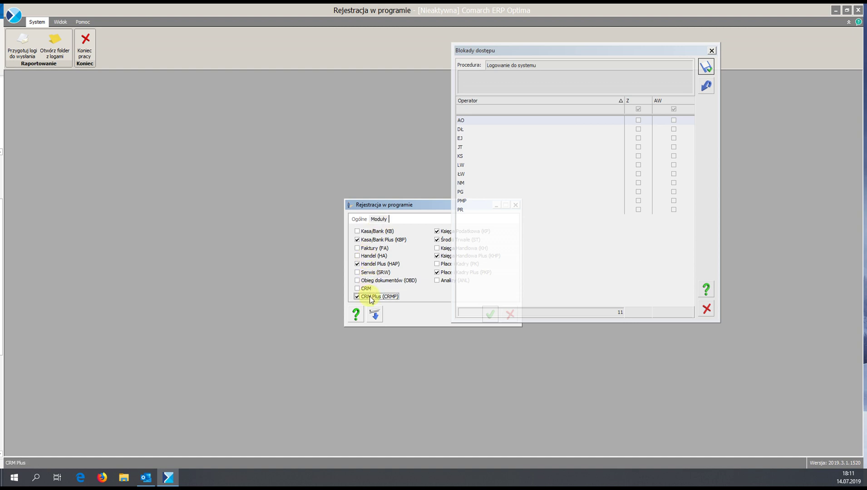
{"action": "left_click", "coordinate": [358, 297]}
{"action": "left_click", "coordinate": [437, 273]}
{"action": "left_click", "coordinate": [437, 255]}
{"action": "left_click", "coordinate": [437, 240]}
{"action": "left_click", "coordinate": [437, 231]}
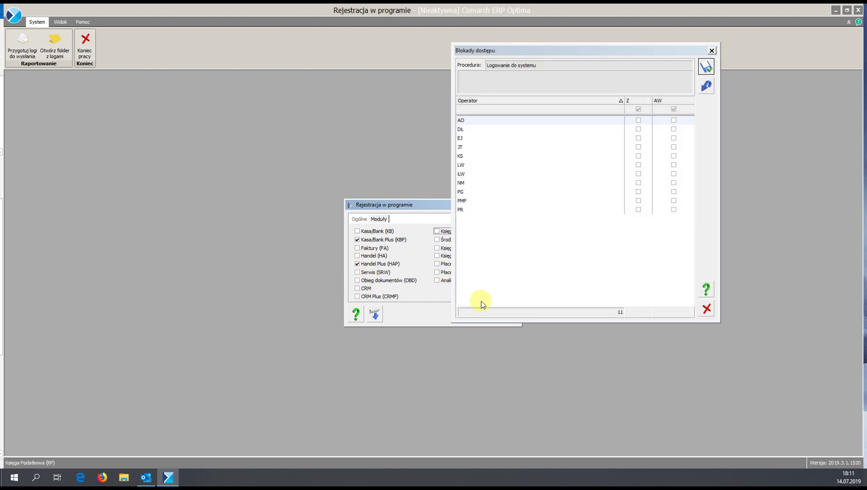
{"action": "left_click_drag", "start_coordinate": [411, 207], "coordinate": [326, 202]}
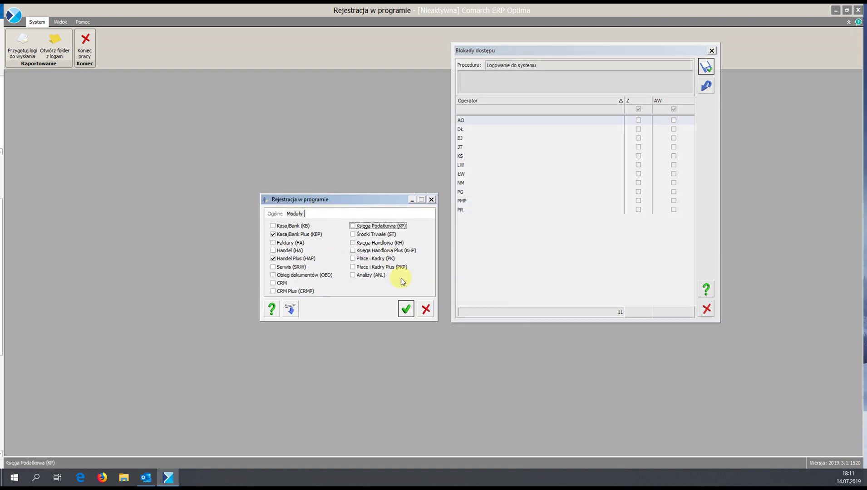
{"action": "left_click", "coordinate": [406, 309]}
{"action": "left_click", "coordinate": [483, 237]}
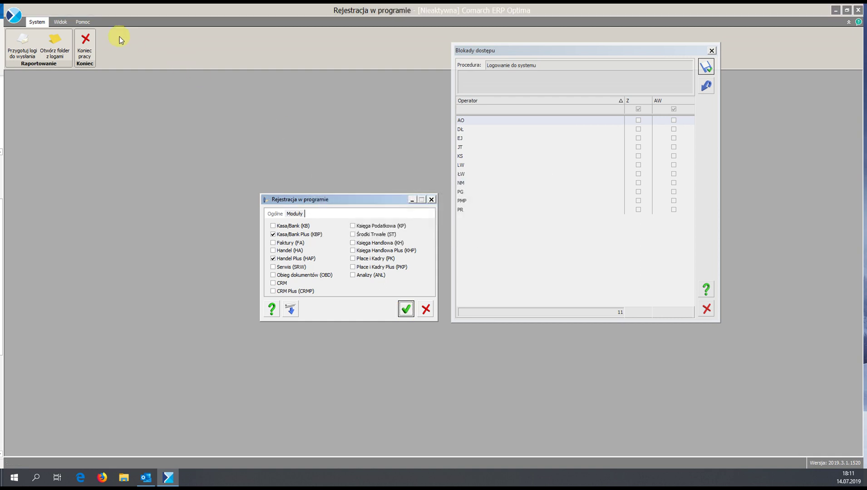
Open the sales invoices list and close the access blocks window
{"action": "left_click", "coordinate": [85, 21]}
{"action": "left_click", "coordinate": [21, 38]}
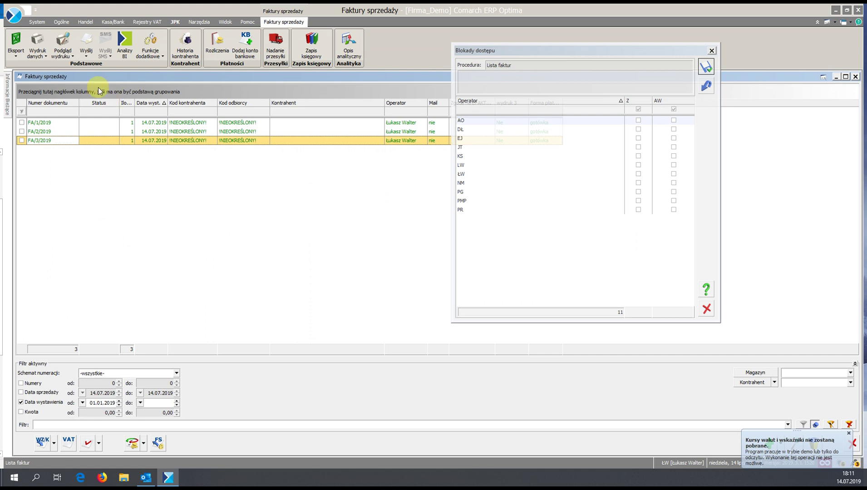
{"action": "left_click", "coordinate": [66, 59]}
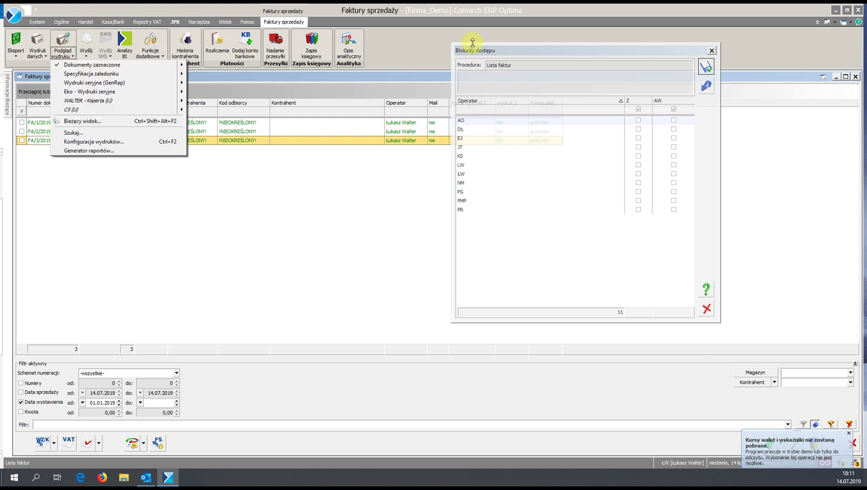
{"action": "left_click", "coordinate": [712, 51]}
{"action": "left_click", "coordinate": [711, 51]}
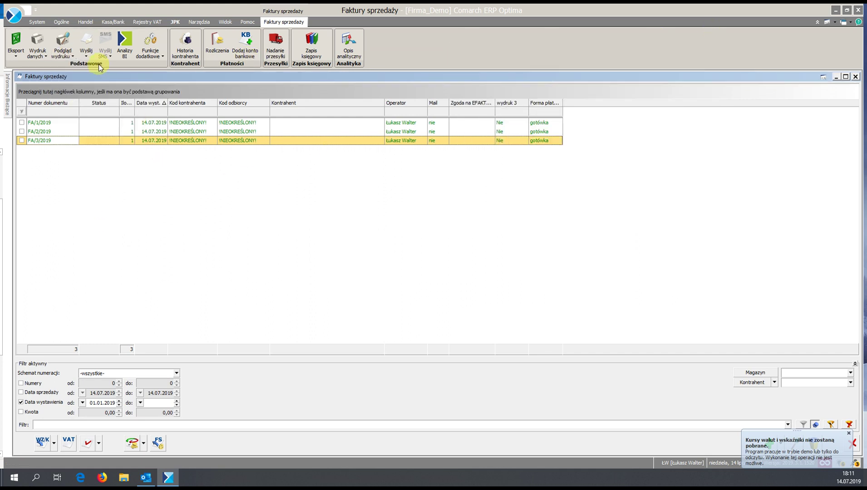
Examine the columns that can be added to the sales invoices list and its export options for ways to reveal amounts
{"action": "left_click", "coordinate": [67, 57]}
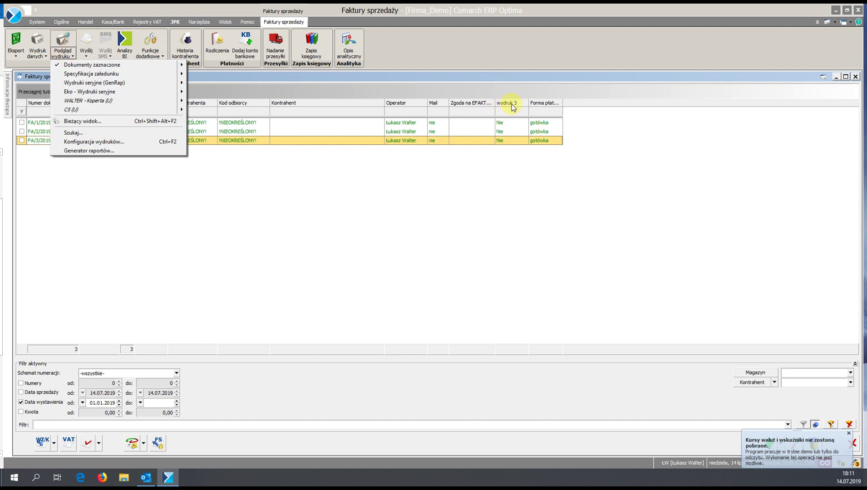
{"action": "right_click", "coordinate": [513, 107]}
{"action": "left_click", "coordinate": [558, 169]}
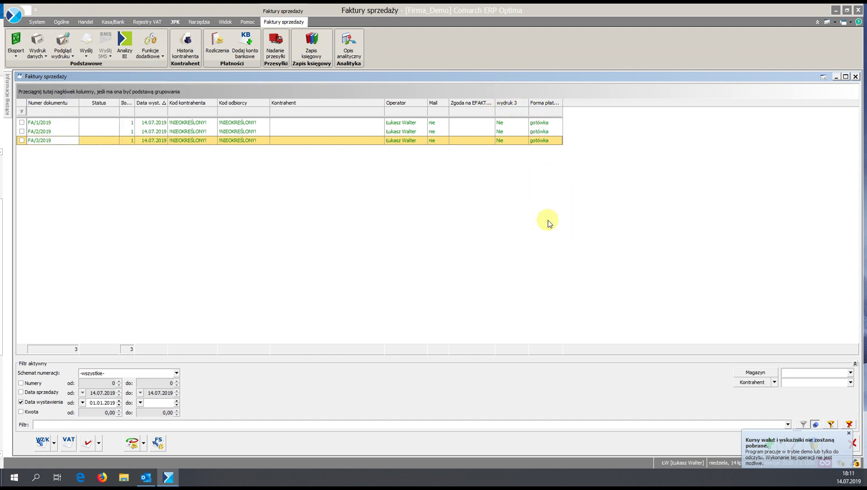
{"action": "right_click", "coordinate": [845, 379]}
{"action": "left_click", "coordinate": [820, 386]}
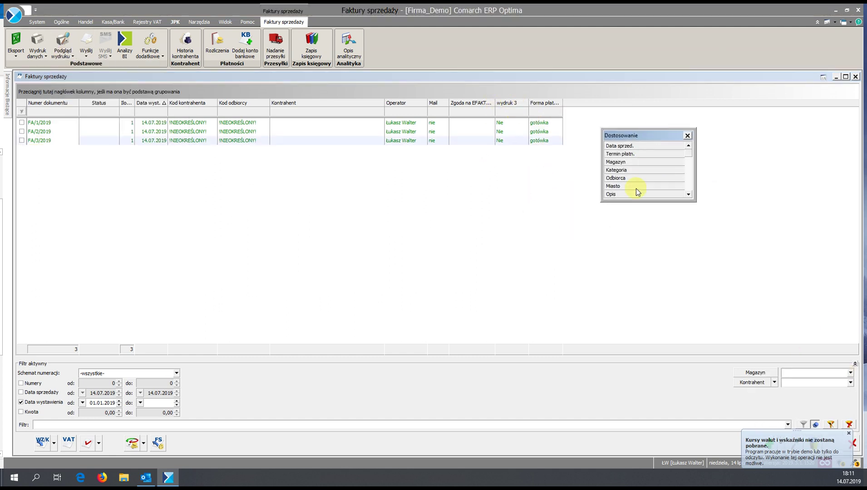
{"action": "left_click_drag", "start_coordinate": [645, 201], "coordinate": [638, 346]}
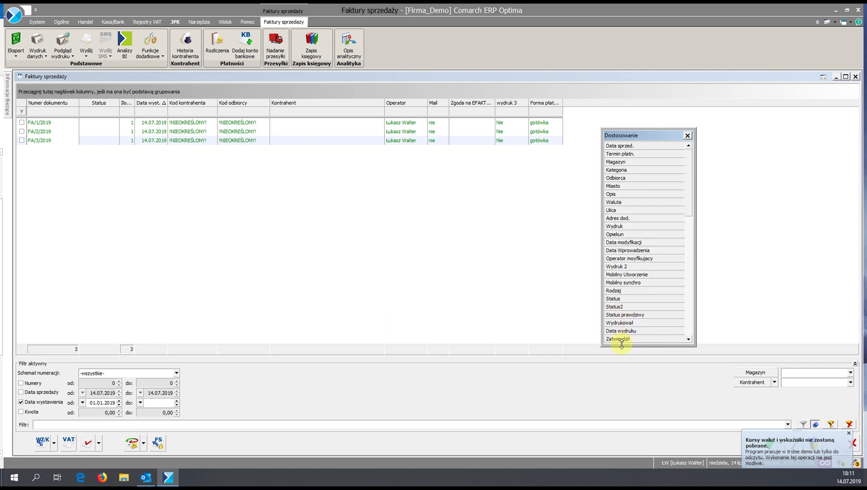
{"action": "scroll", "coordinate": [667, 306], "scroll_direction": "down", "scroll_amount": 10}
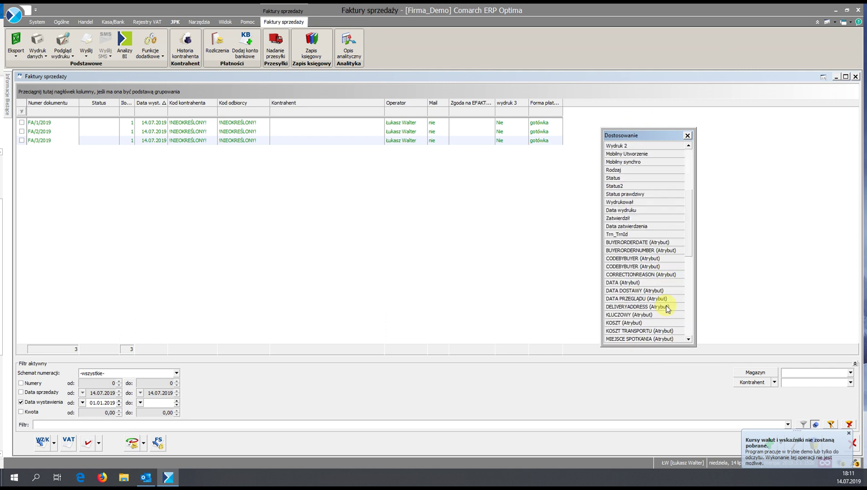
{"action": "left_click", "coordinate": [688, 137]}
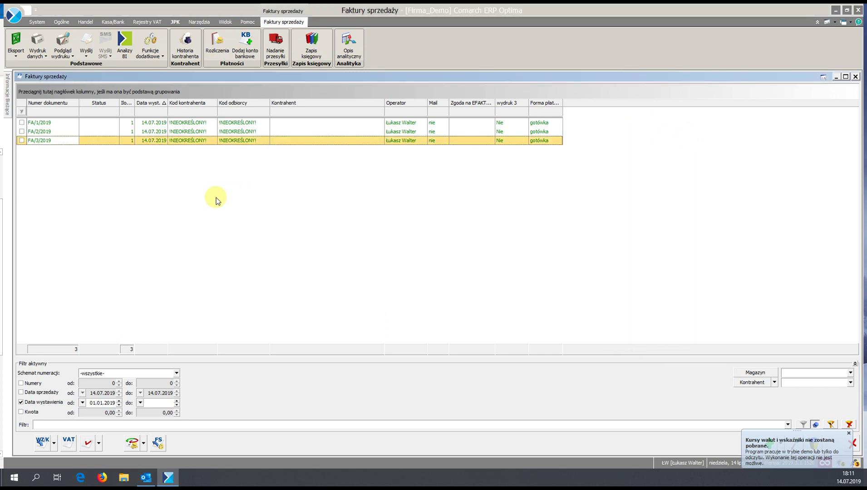
{"action": "left_click", "coordinate": [19, 55]}
{"action": "left_click", "coordinate": [22, 68]}
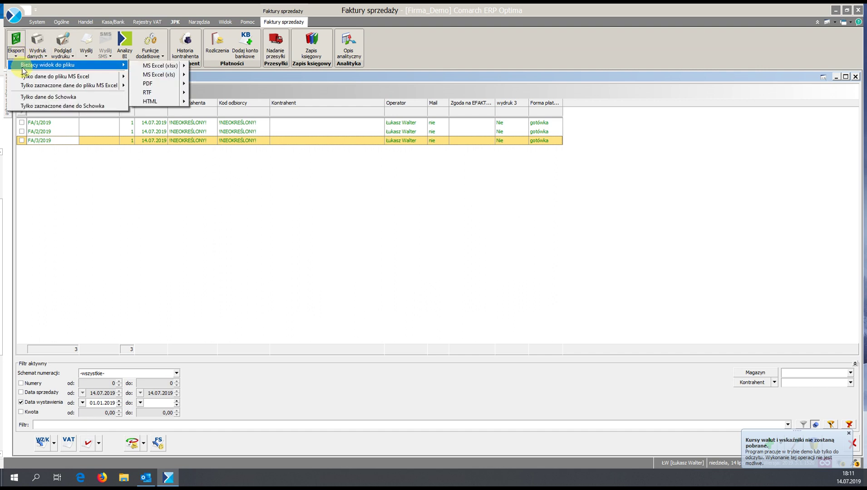
Try to open the report generator from the sales invoices list to test the operator's block, and dismiss the open messages
{"action": "left_click", "coordinate": [45, 54]}
{"action": "left_click", "coordinate": [45, 55]}
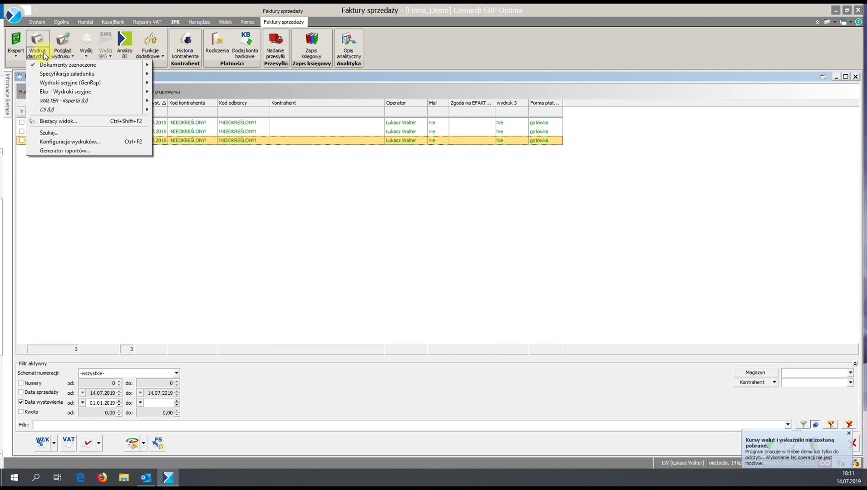
{"action": "left_click", "coordinate": [87, 152]}
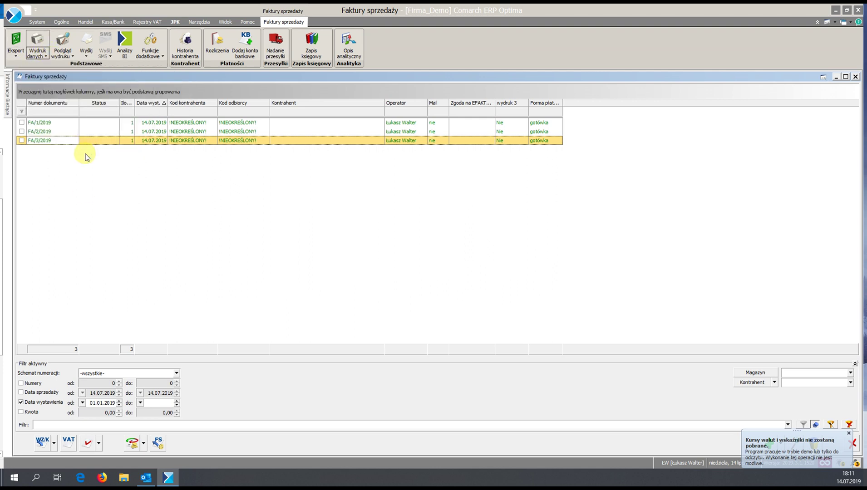
{"action": "left_click_drag", "start_coordinate": [340, 192], "coordinate": [527, 208]}
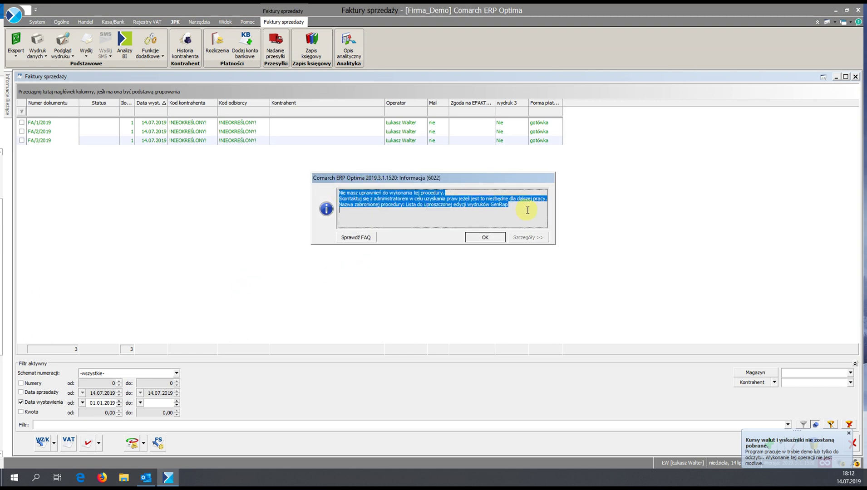
{"action": "left_click", "coordinate": [507, 221]}
{"action": "left_click", "coordinate": [485, 237]}
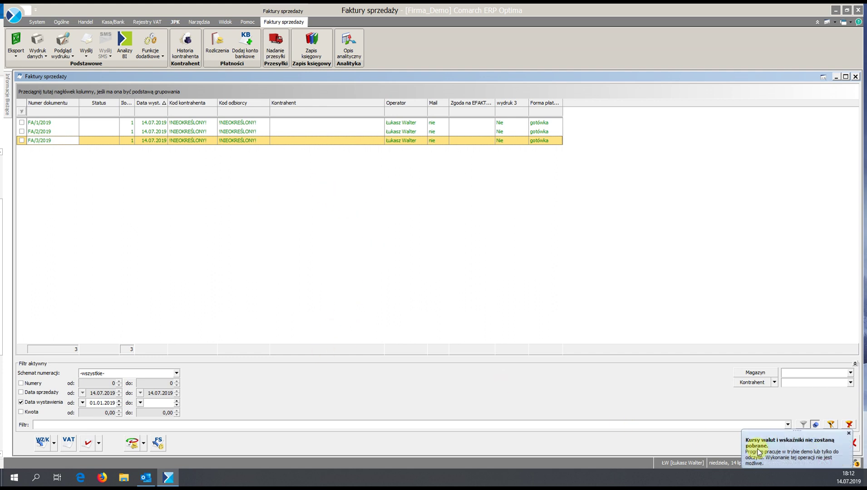
{"action": "left_click", "coordinate": [850, 435]}
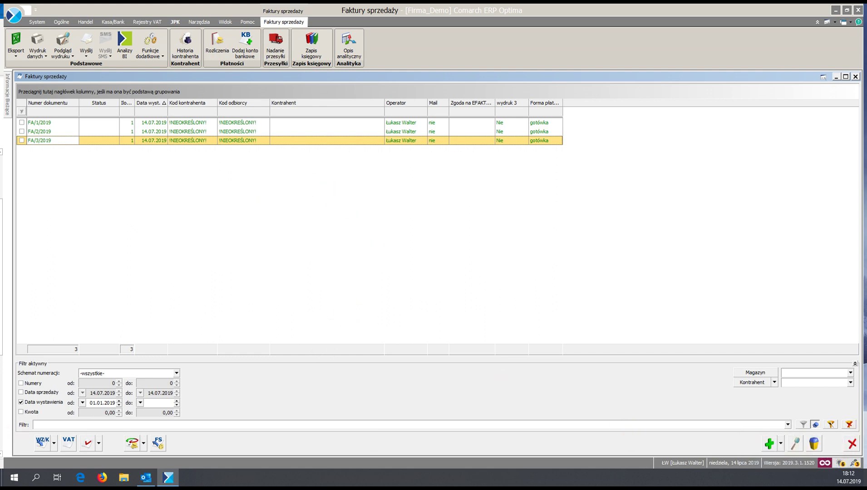